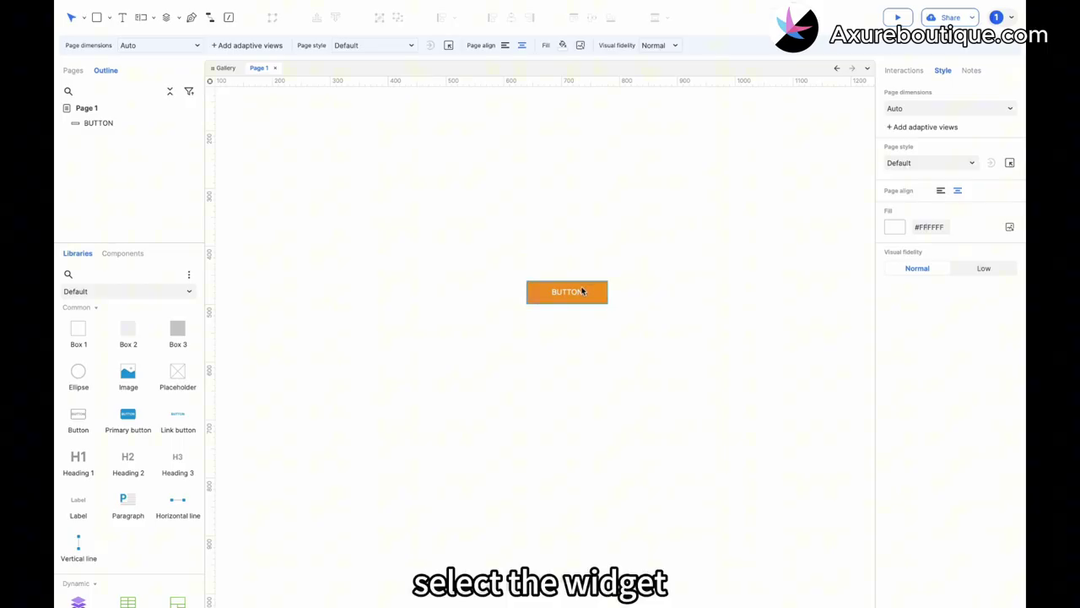
Name the orange button widget 'Button' in the Style panel
{"action": "left_click", "coordinate": [581, 292]}
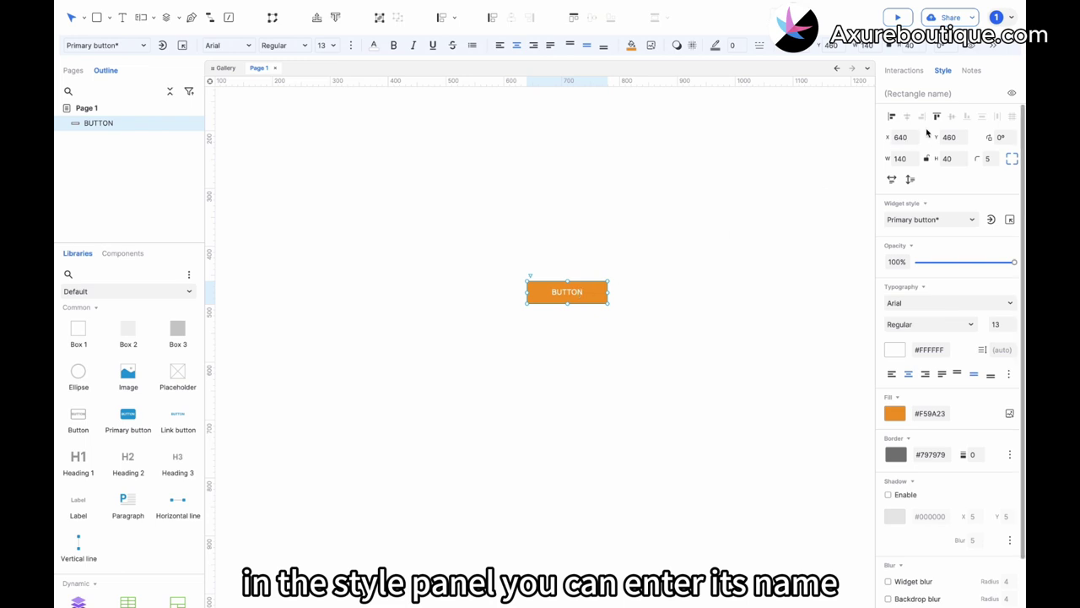
{"action": "left_click", "coordinate": [926, 94]}
{"action": "type", "text": "Button"}
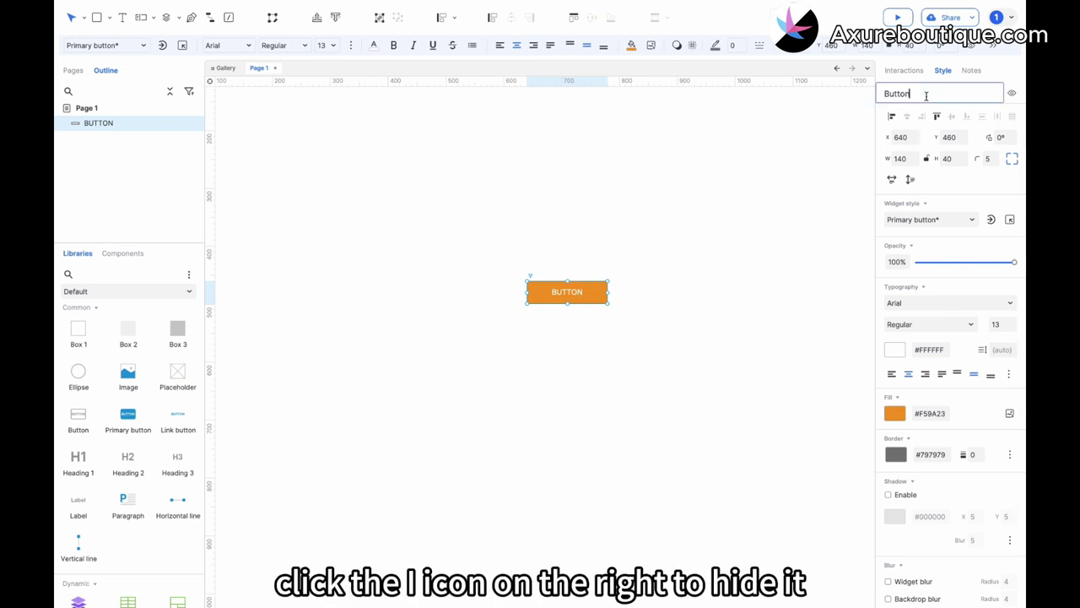
Hide the Button widget, then make it visible again
{"action": "left_click", "coordinate": [1012, 94]}
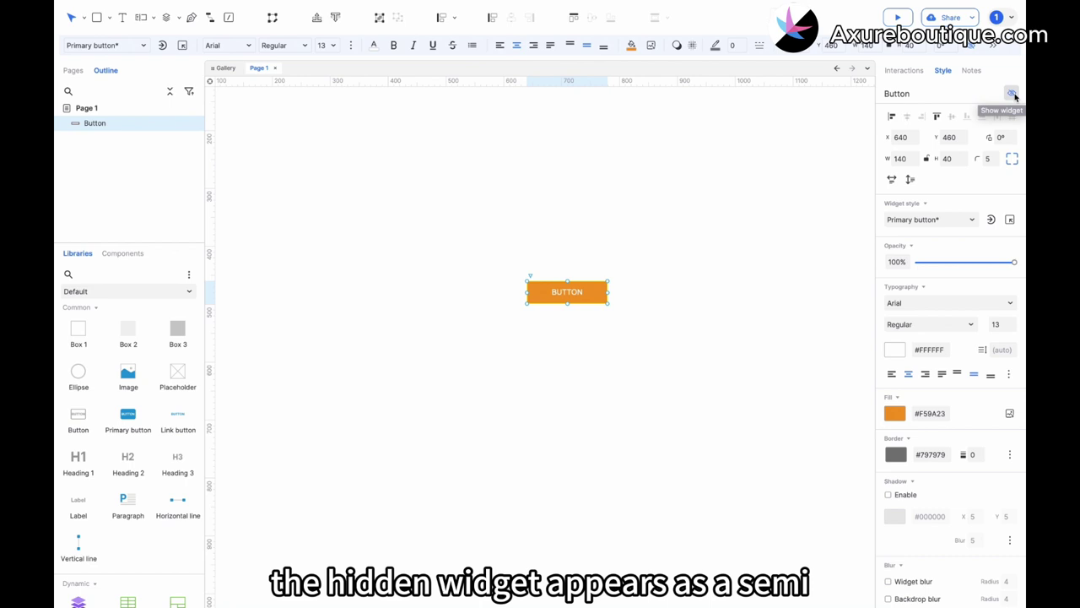
{"action": "left_click", "coordinate": [688, 264]}
{"action": "left_click", "coordinate": [587, 291]}
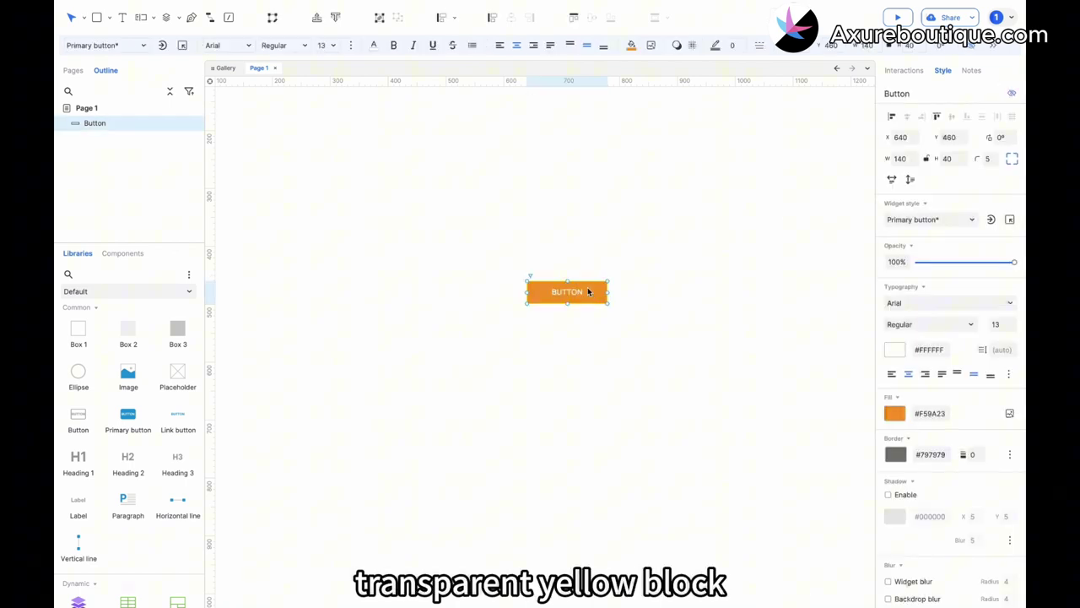
{"action": "left_click", "coordinate": [1012, 94]}
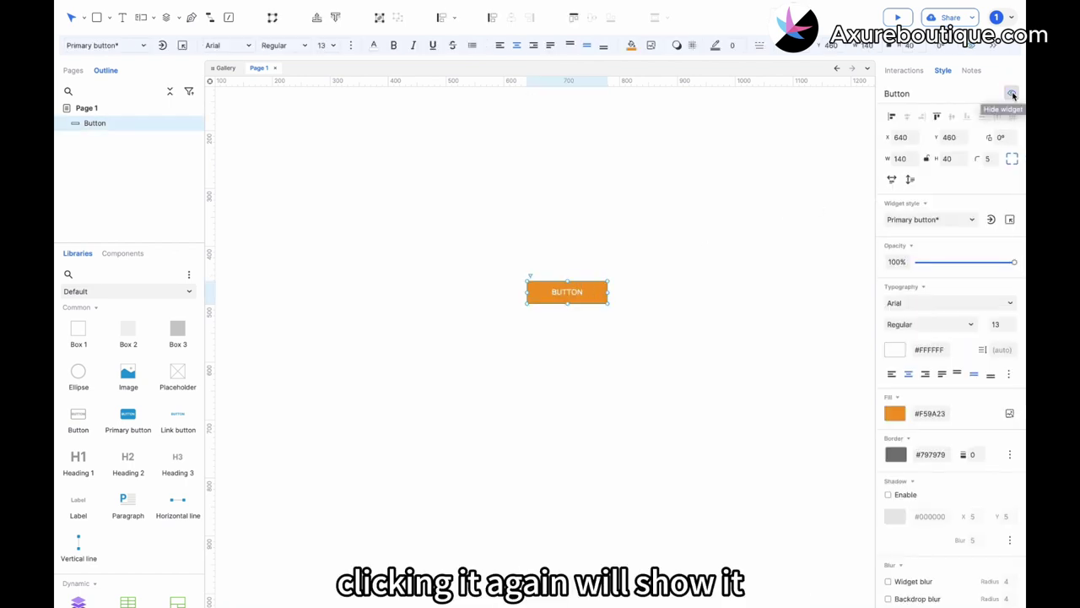
{"action": "left_click", "coordinate": [649, 243]}
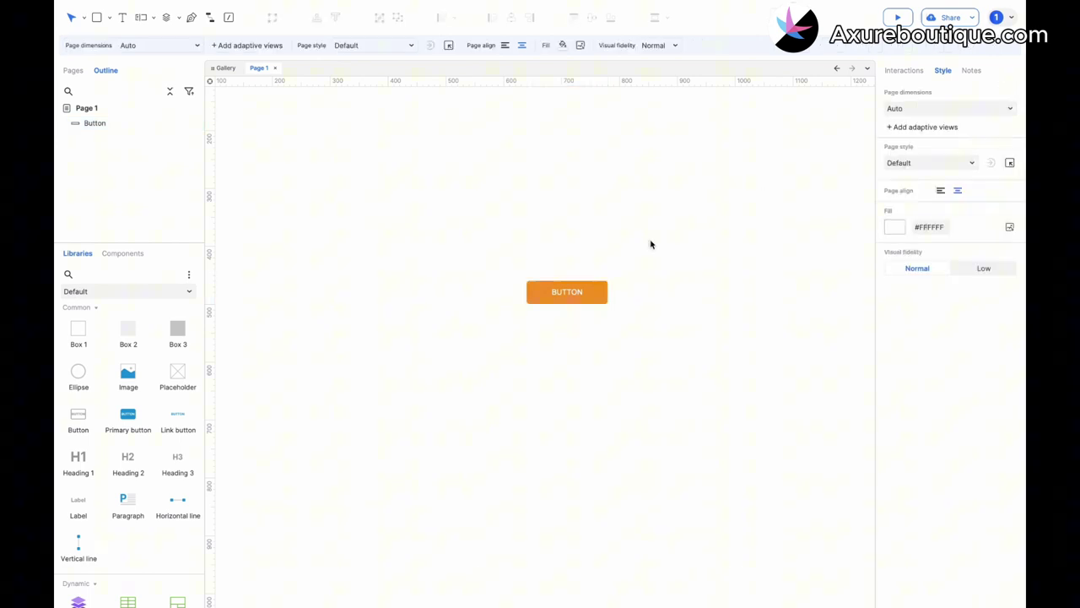
Align the button to the page's left edge, then drag it right
{"action": "left_click", "coordinate": [569, 292]}
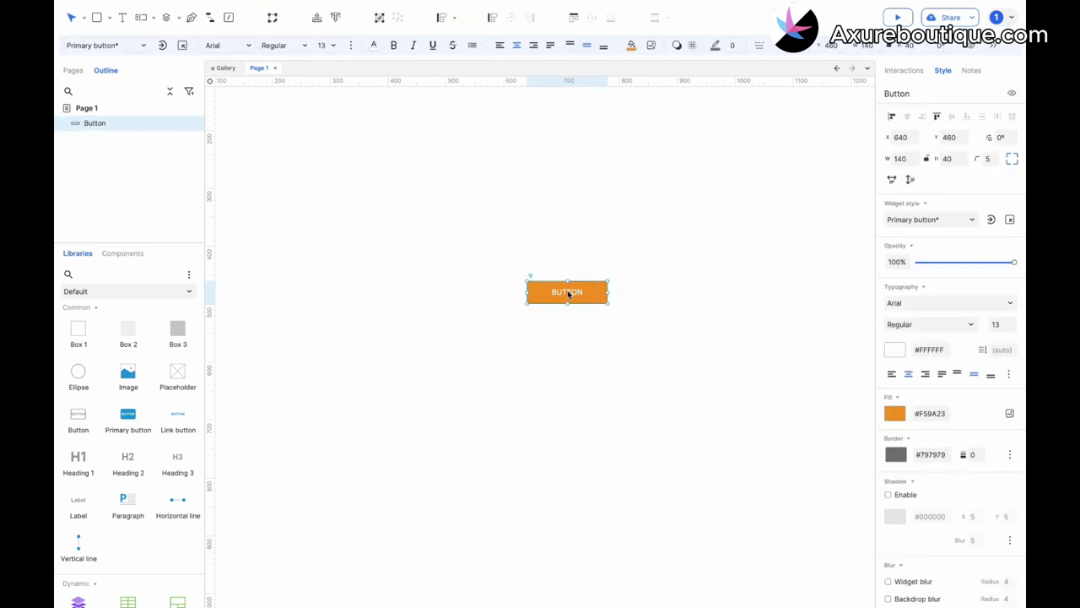
{"action": "left_click", "coordinate": [893, 118]}
{"action": "scroll", "coordinate": [332, 271], "scroll_direction": "left", "scroll_amount": 5}
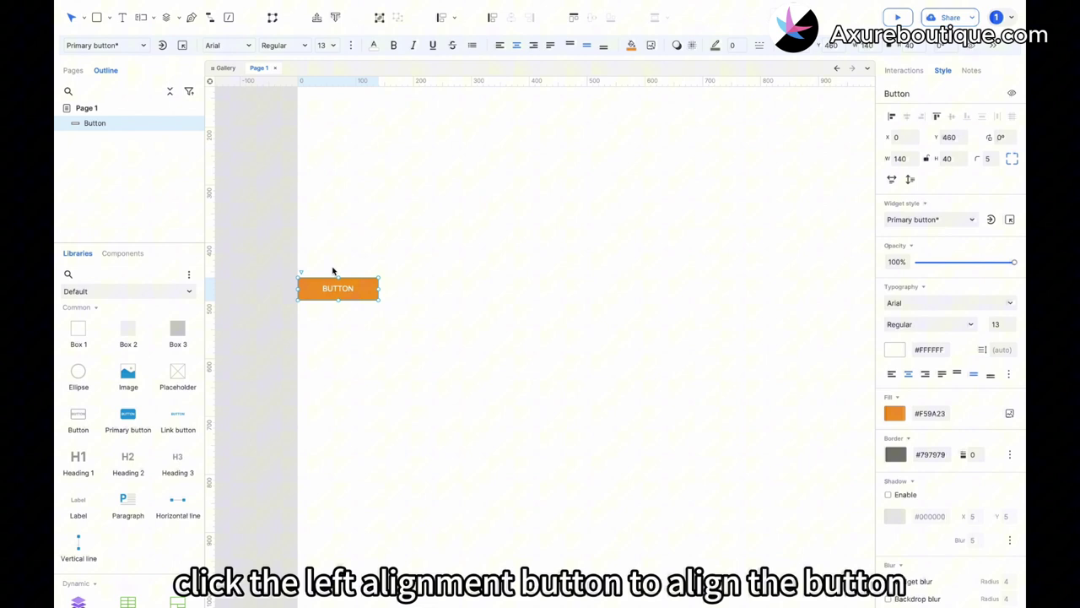
{"action": "scroll", "coordinate": [332, 271], "scroll_direction": "right", "scroll_amount": 3}
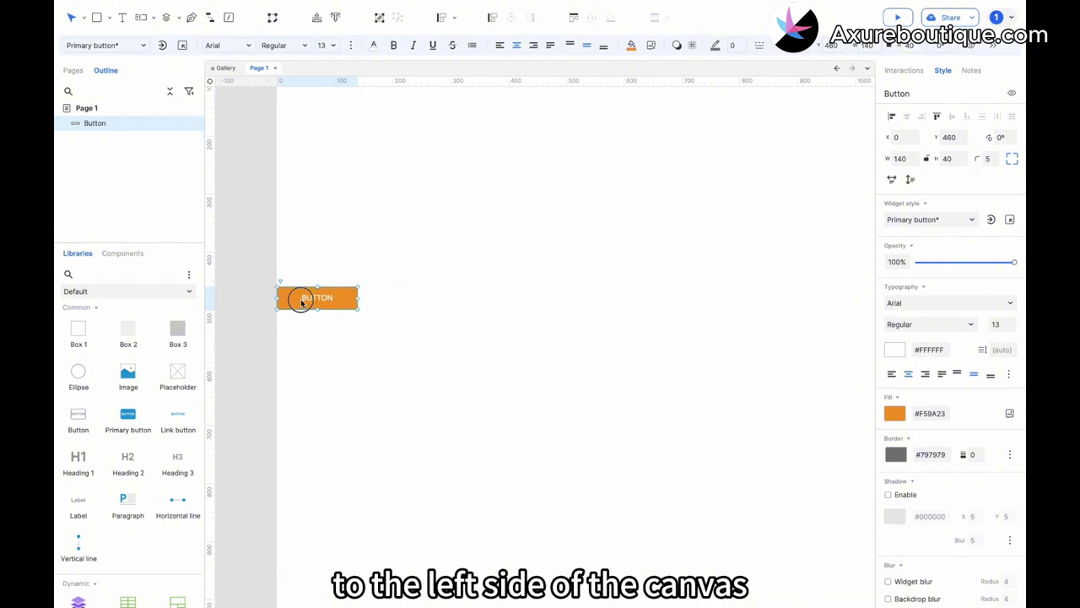
{"action": "left_click_drag", "start_coordinate": [301, 299], "coordinate": [452, 296]}
Align the button to the page top, then move it down to Y 140
{"action": "left_click", "coordinate": [937, 115]}
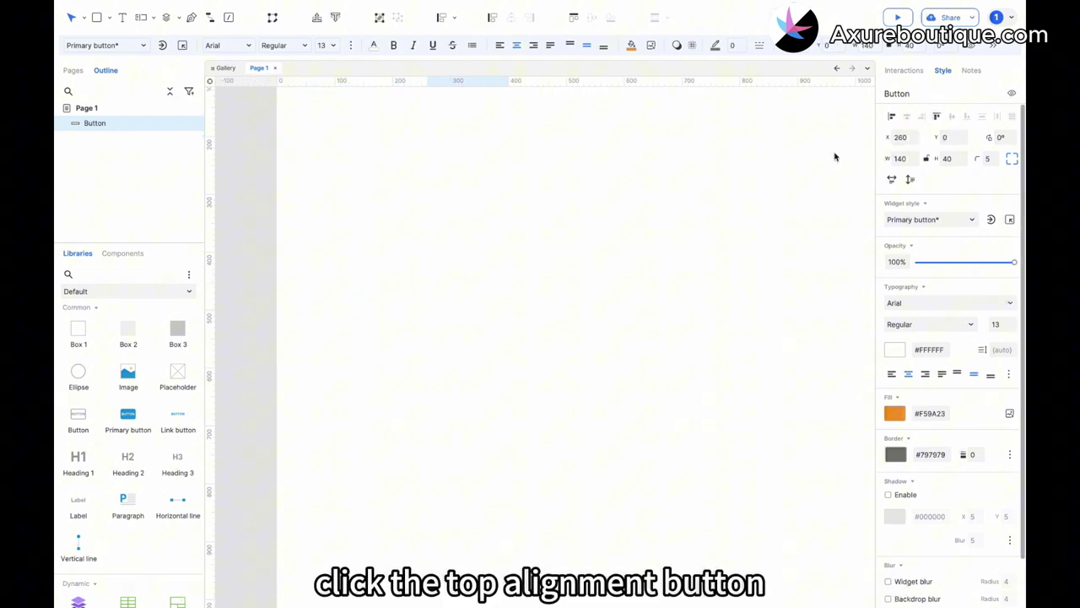
{"action": "scroll", "coordinate": [546, 297], "scroll_direction": "up", "scroll_amount": 3}
{"action": "scroll", "coordinate": [546, 298], "scroll_direction": "up", "scroll_amount": 2}
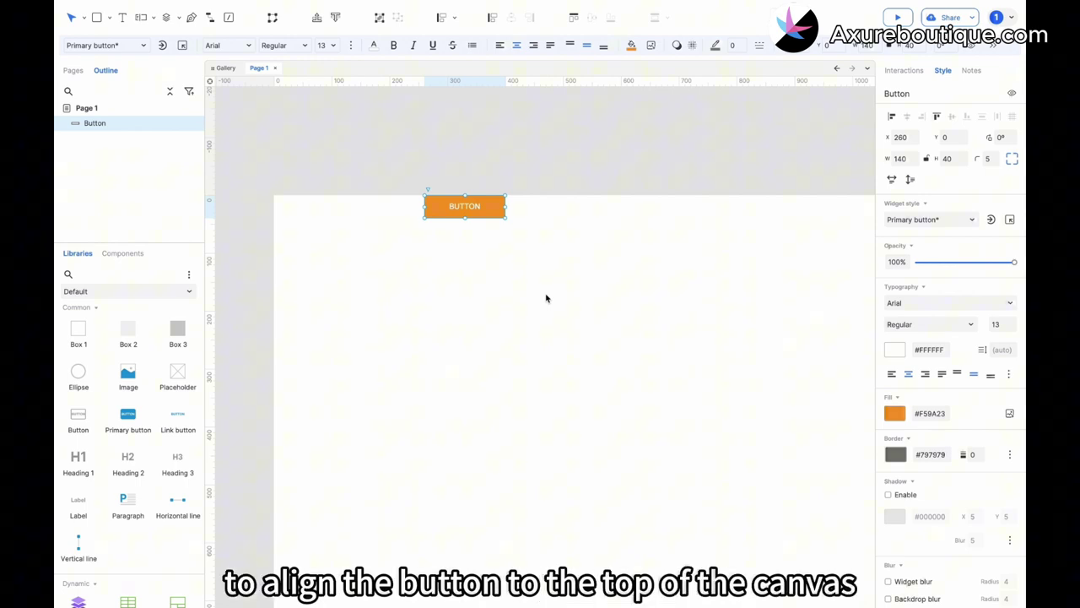
{"action": "left_click_drag", "start_coordinate": [467, 207], "coordinate": [560, 287]}
Duplicate the button into three and distribute them evenly horizontally
{"action": "key", "text": "ctrl+d"}
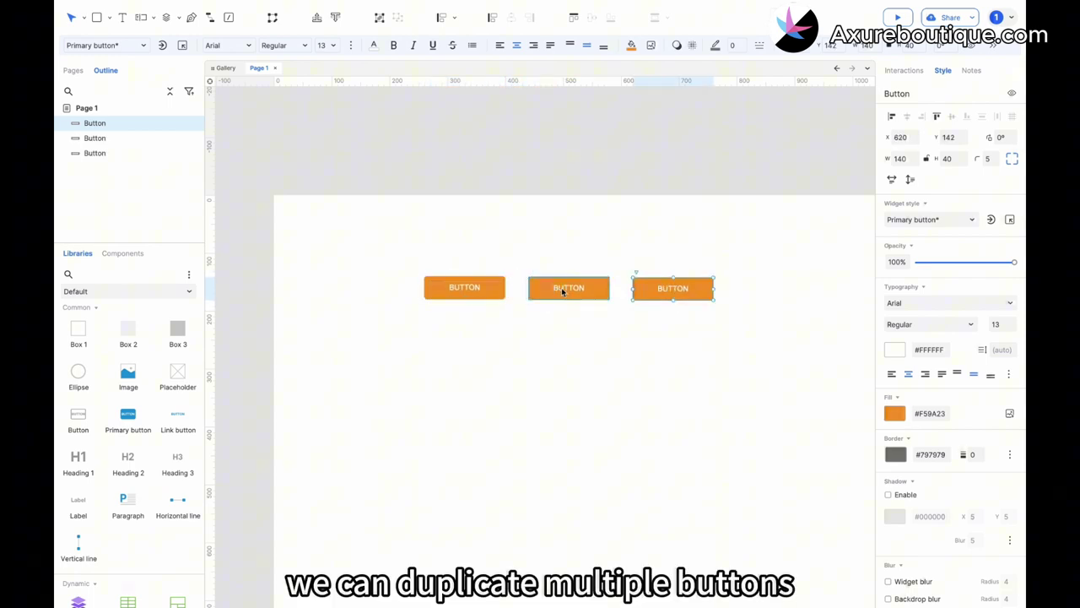
{"action": "left_click_drag", "start_coordinate": [658, 284], "coordinate": [338, 397]}
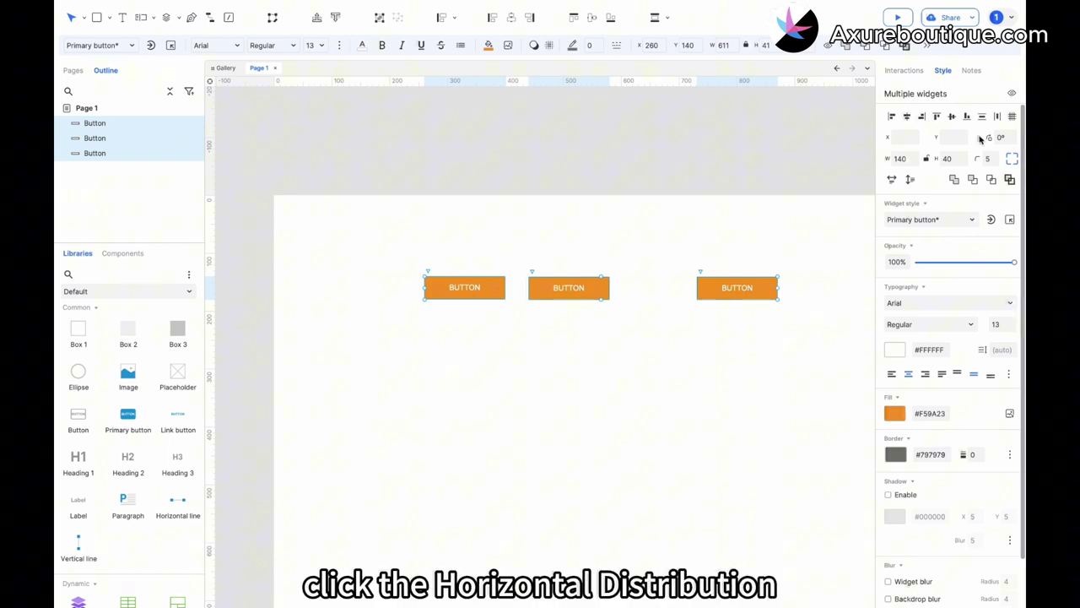
{"action": "left_click", "coordinate": [998, 117]}
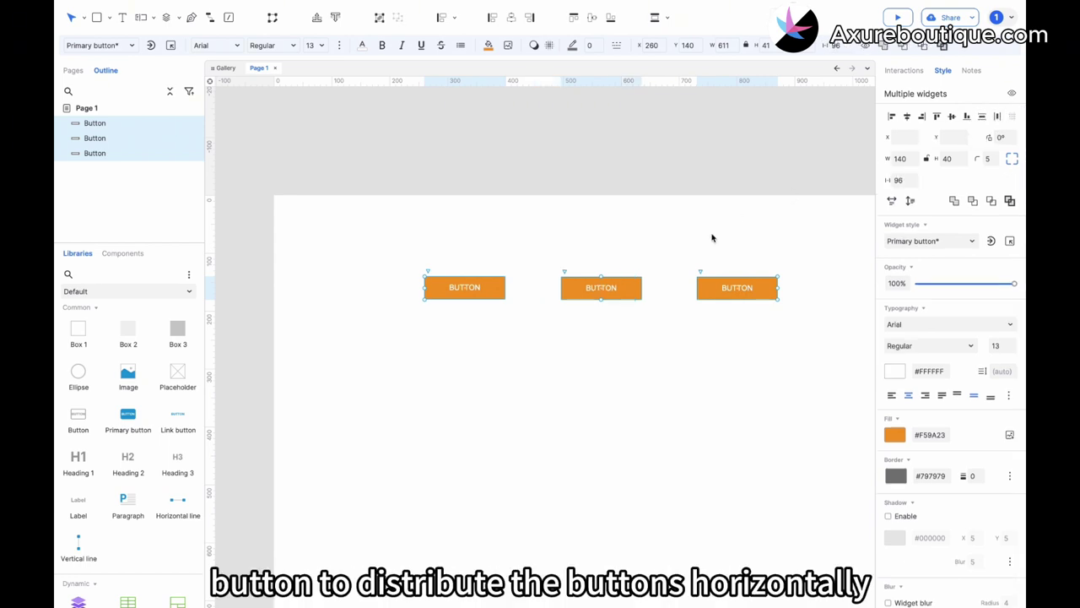
Test vertical distribution on the three buttons, then middle-align them back into one row
{"action": "left_click", "coordinate": [735, 287]}
{"action": "left_click_drag", "start_coordinate": [735, 287], "coordinate": [735, 344]}
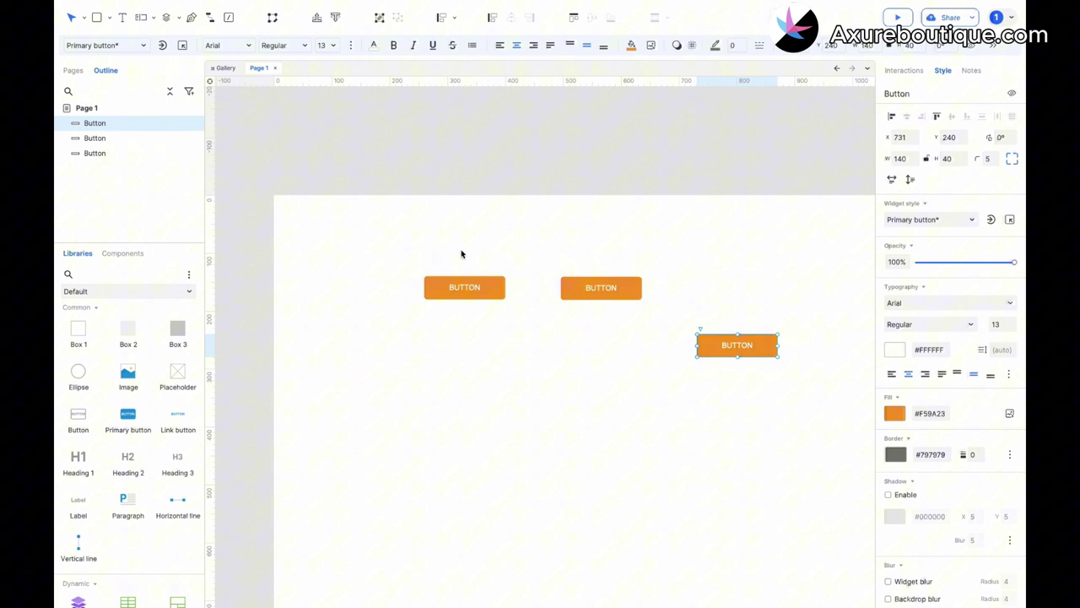
{"action": "left_click_drag", "start_coordinate": [458, 253], "coordinate": [784, 405]}
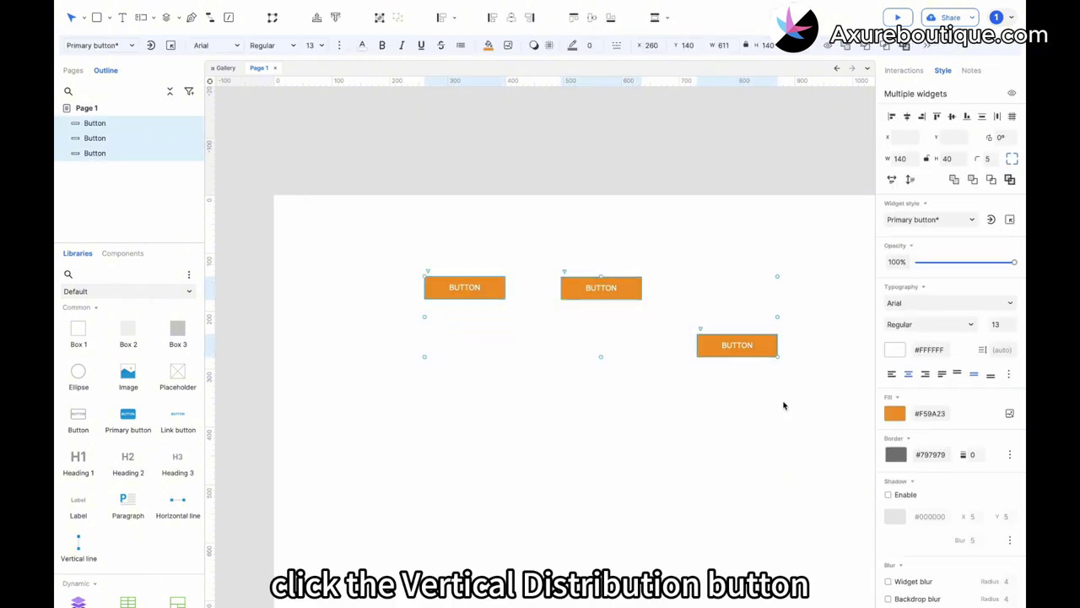
{"action": "left_click", "coordinate": [983, 118]}
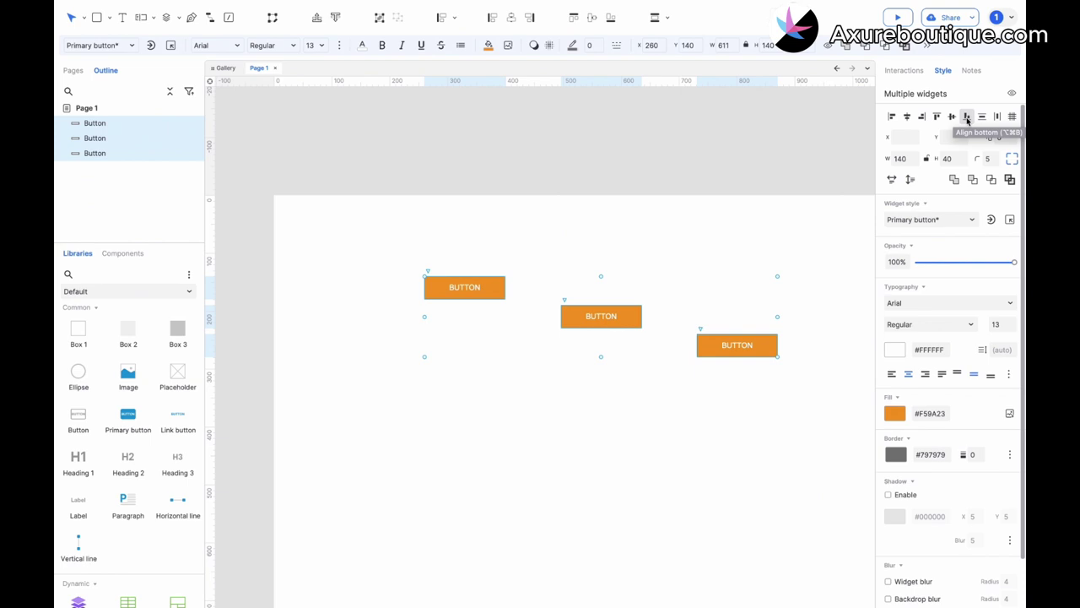
{"action": "left_click", "coordinate": [967, 118]}
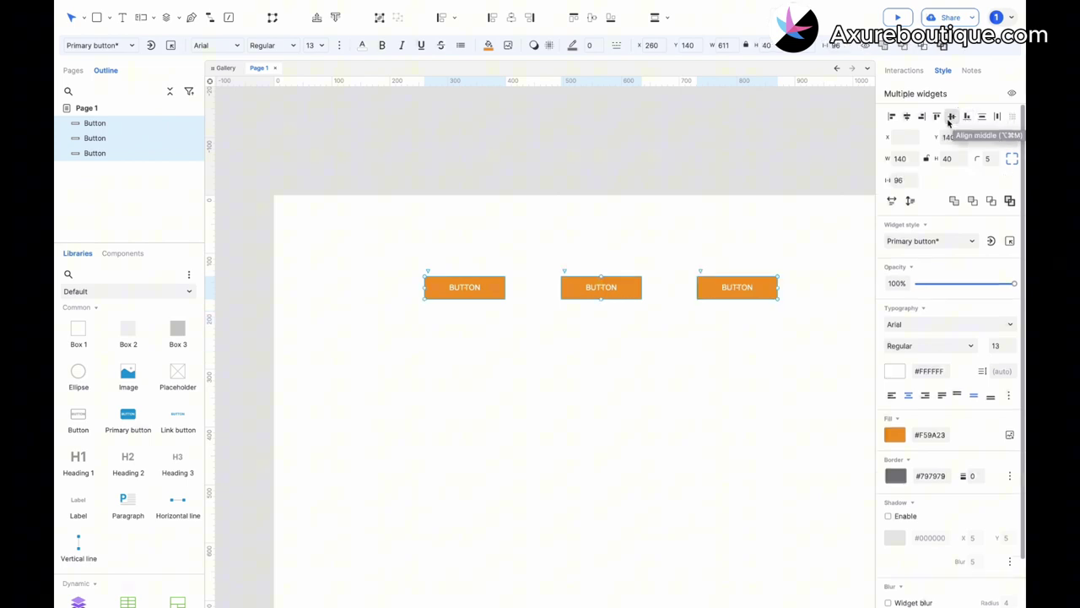
{"action": "left_click", "coordinate": [935, 118]}
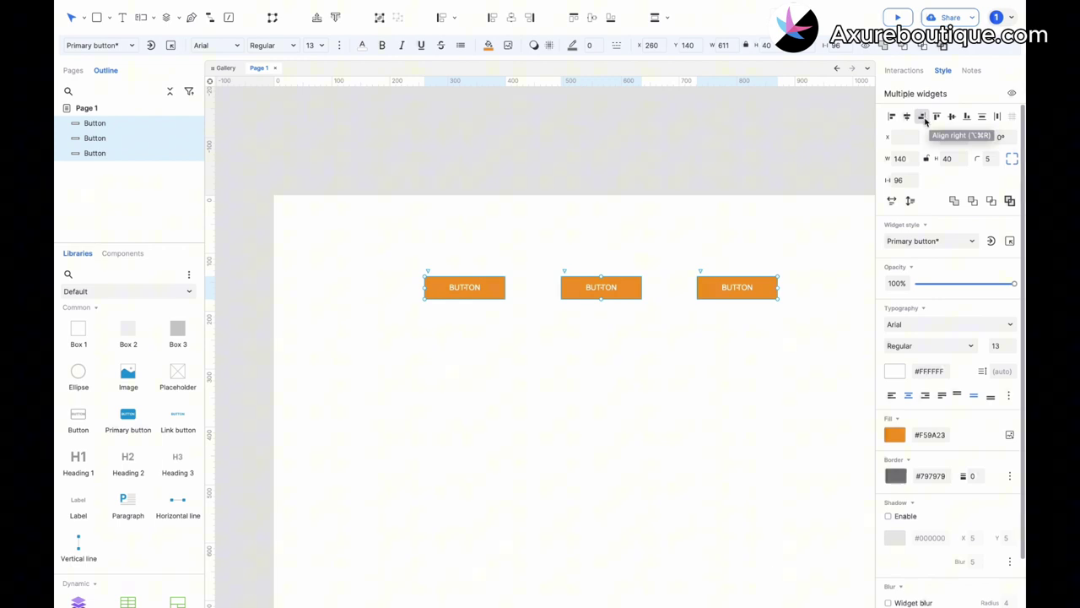
Duplicate the row of three buttons into four rows stacked down the page
{"action": "left_click_drag", "start_coordinate": [777, 338], "coordinate": [481, 377]}
{"action": "key", "text": "super+d"}
{"action": "key", "text": "super+a"}
{"action": "key", "text": "super+d"}
{"action": "left_click_drag", "start_coordinate": [566, 299], "coordinate": [591, 515]}
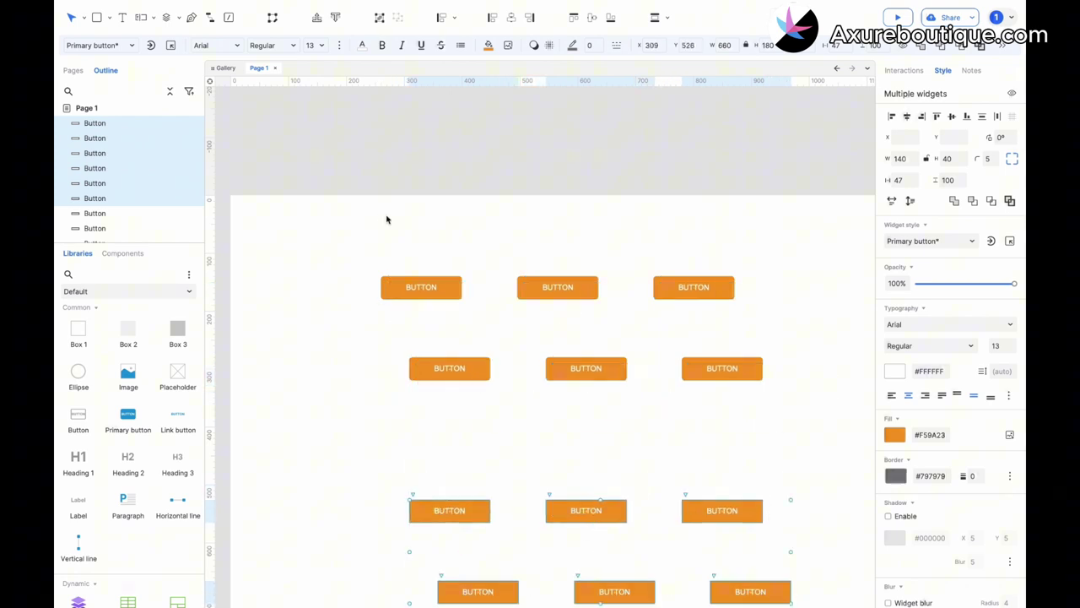
Tidy up all twelve buttons into an evenly spaced 3-by-4 grid
{"action": "left_click_drag", "start_coordinate": [386, 217], "coordinate": [804, 604]}
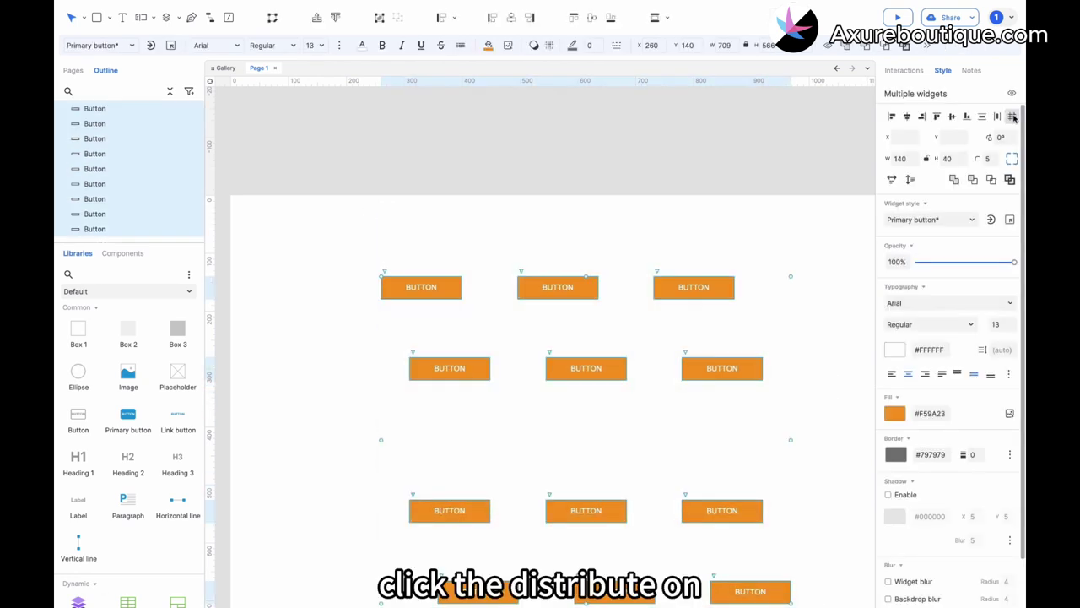
{"action": "left_click", "coordinate": [1013, 116]}
{"action": "left_click", "coordinate": [735, 252]}
{"action": "scroll", "coordinate": [735, 252], "scroll_direction": "down", "scroll_amount": 3}
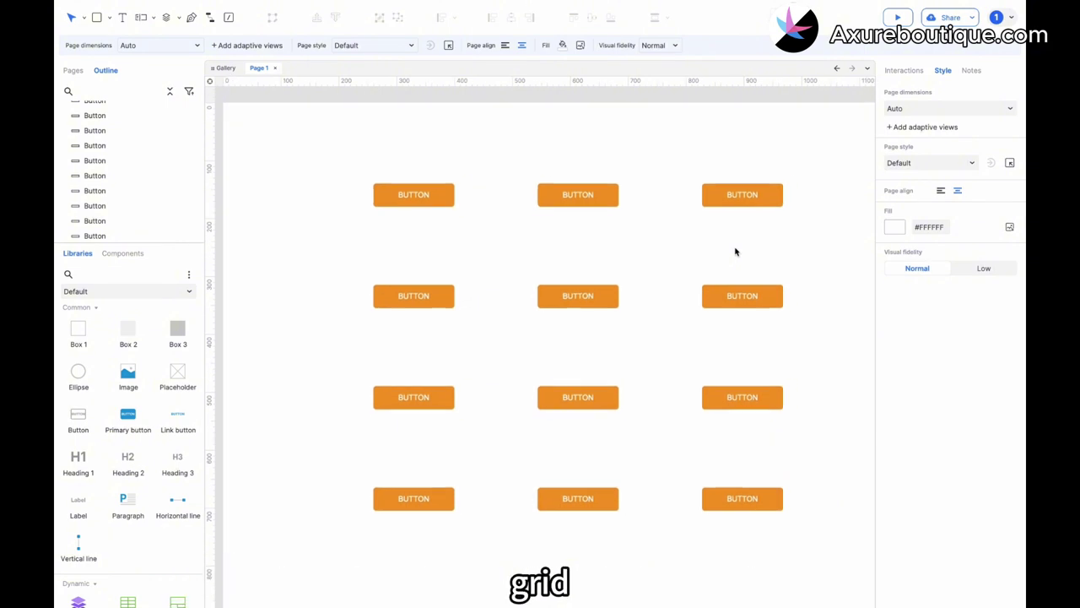
Delete all buttons except the top-left one
{"action": "left_click_drag", "start_coordinate": [816, 220], "coordinate": [333, 588]}
{"action": "key", "text": "Delete"}
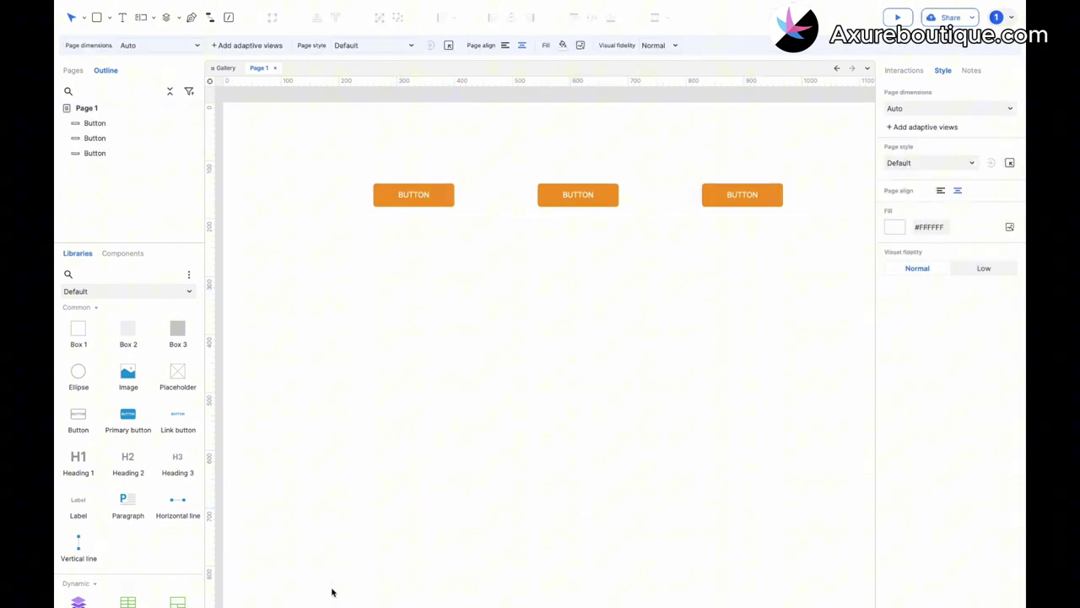
{"action": "left_click_drag", "start_coordinate": [533, 145], "coordinate": [803, 338]}
{"action": "key", "text": "Delete"}
Place the remaining button at X 284, Y 118 and rotate it 8°
{"action": "left_click", "coordinate": [439, 192]}
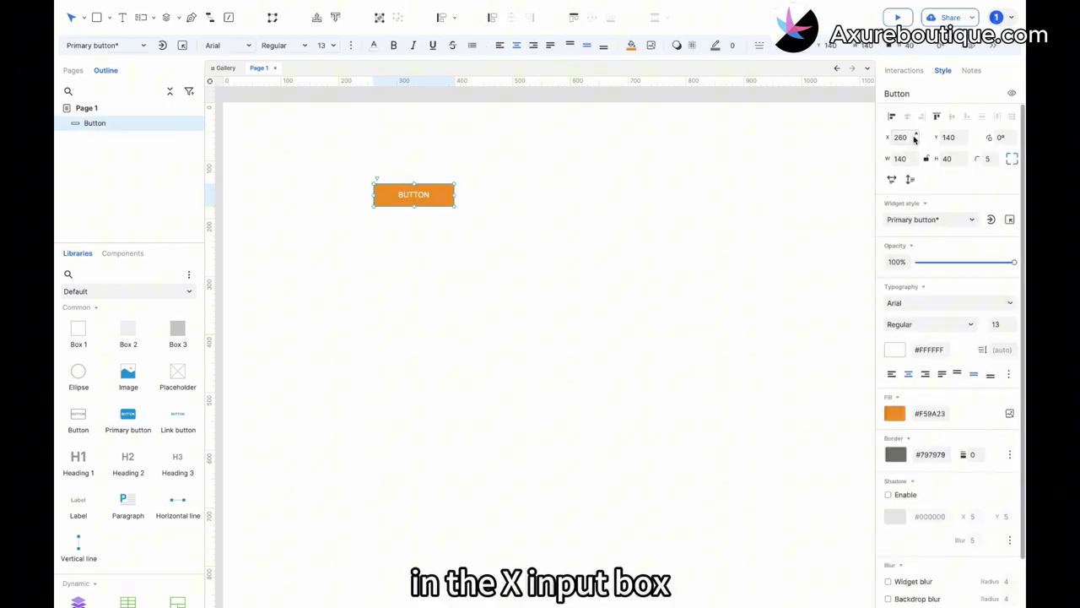
{"action": "left_click_drag", "start_coordinate": [917, 137], "coordinate": [917, 137]}
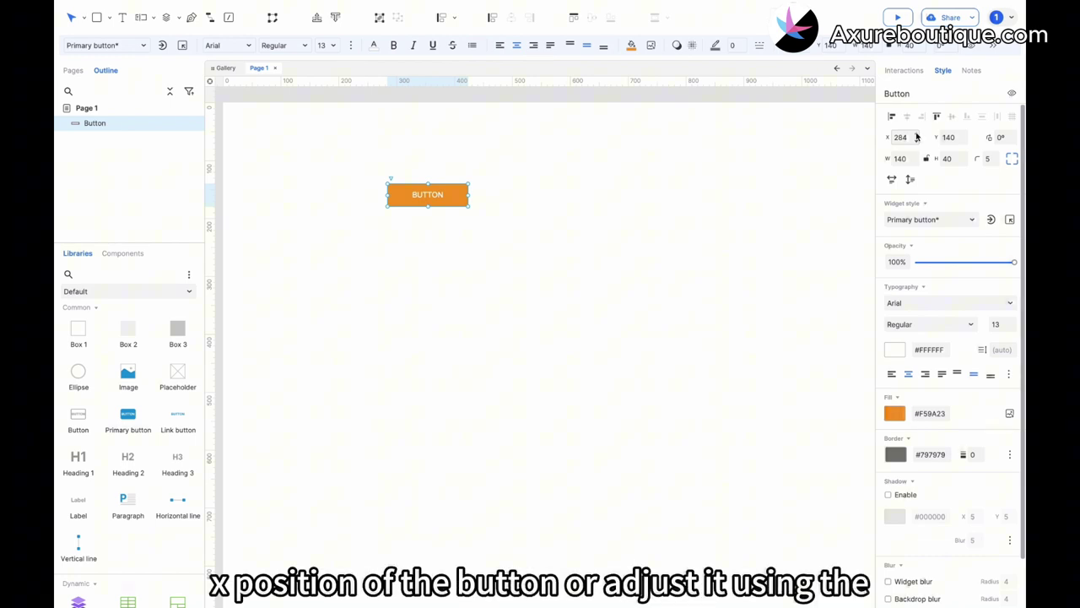
{"action": "left_click_drag", "start_coordinate": [968, 141], "coordinate": [968, 141]}
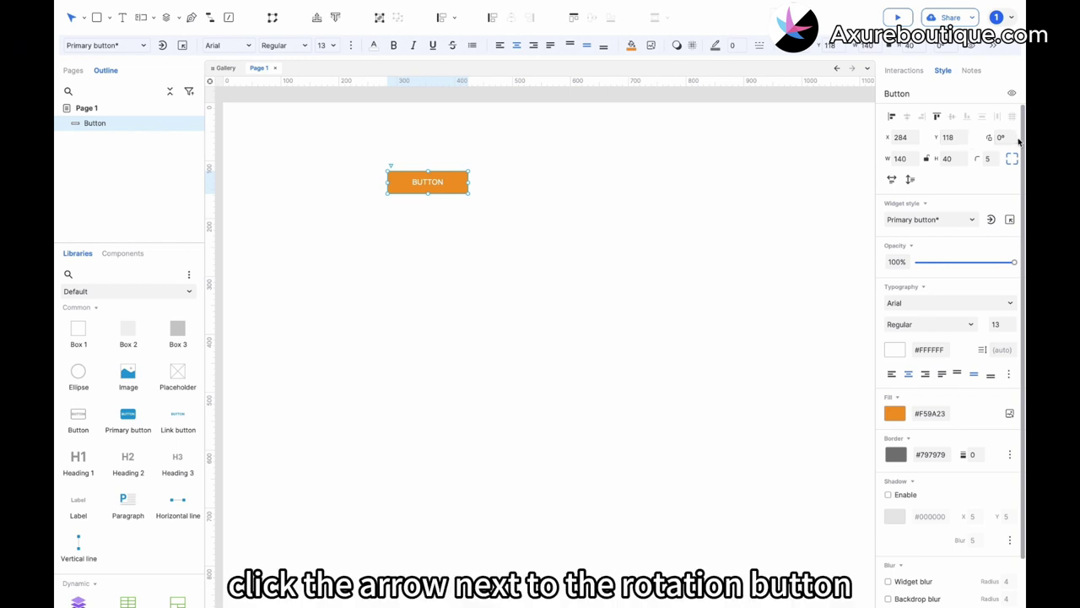
{"action": "left_click_drag", "start_coordinate": [1015, 136], "coordinate": [1016, 136]}
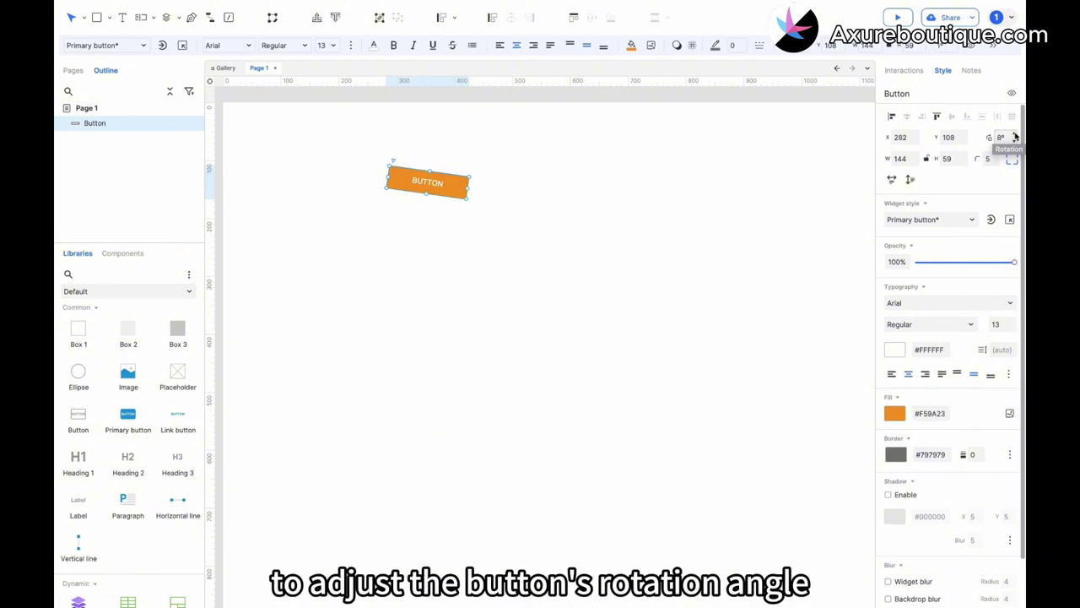
Resize the button to width 160 and height 88
{"action": "left_click", "coordinate": [903, 159]}
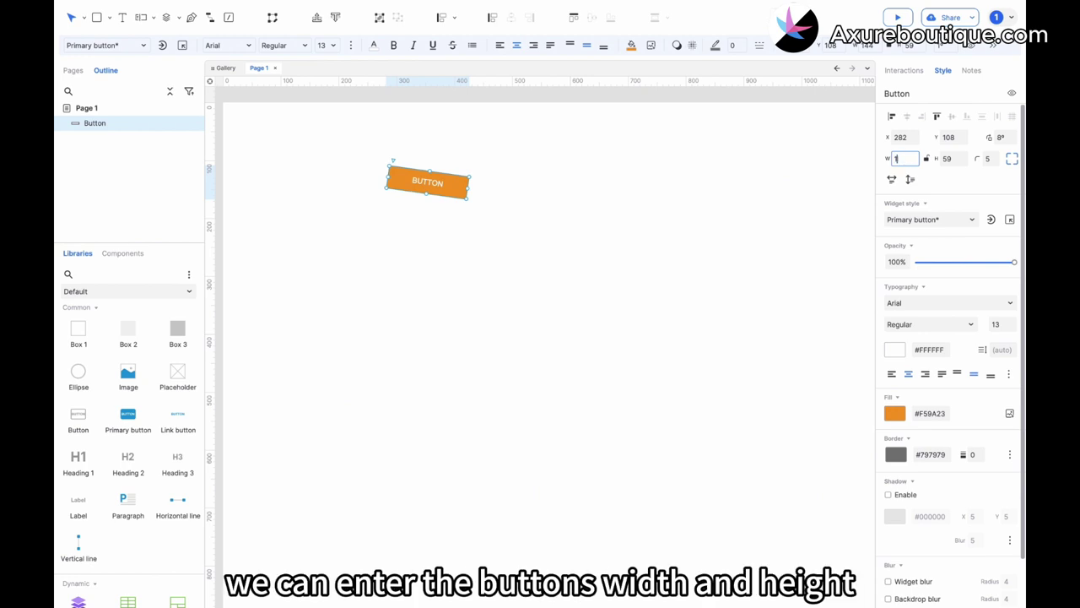
{"action": "left_click", "coordinate": [946, 159]}
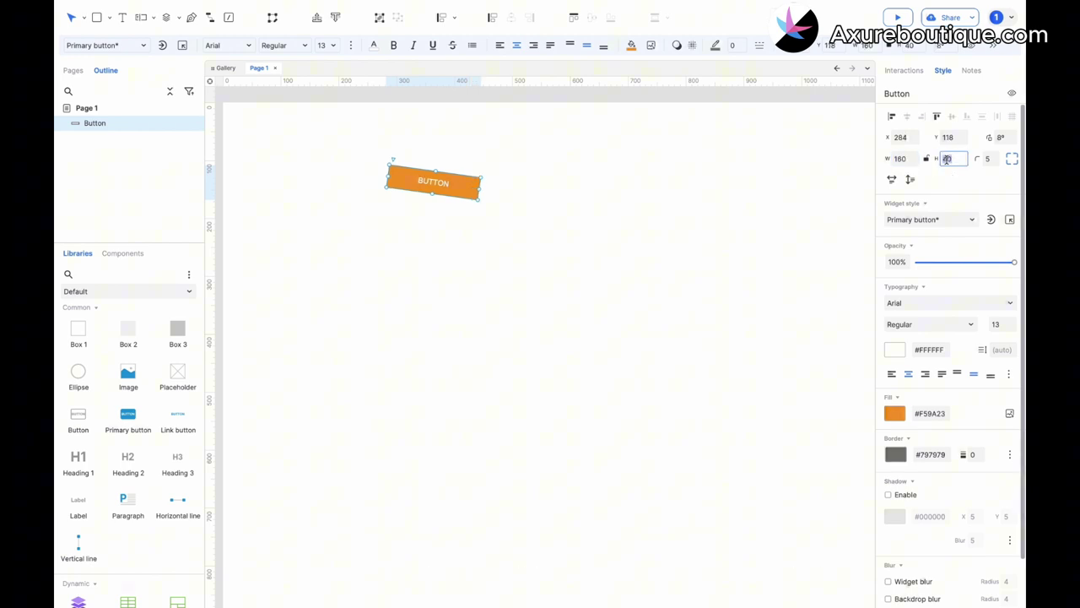
{"action": "type", "text": "88"}
{"action": "left_click", "coordinate": [712, 248]}
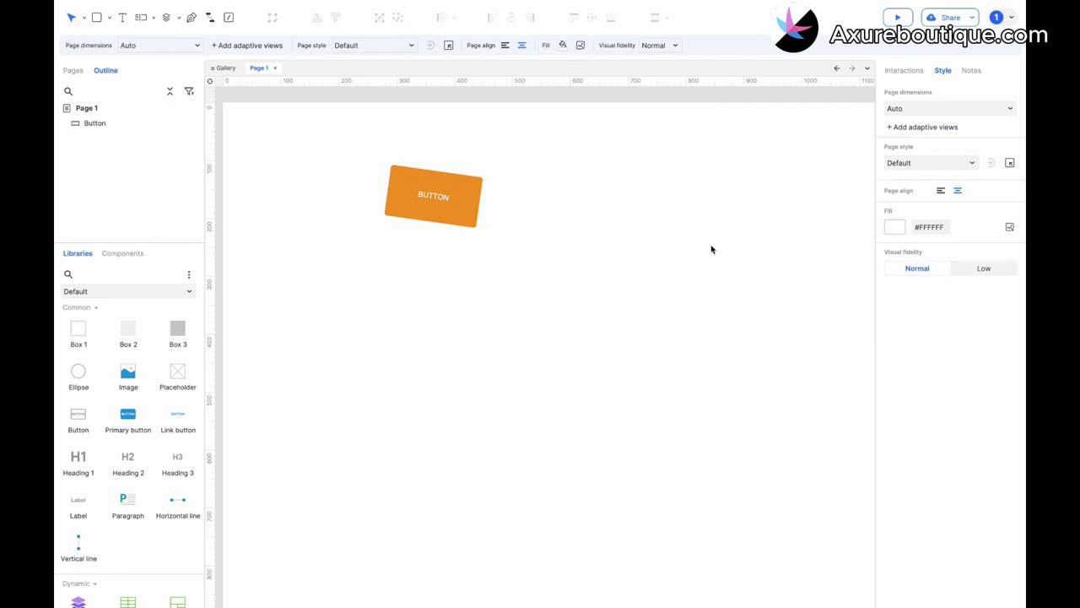
{"action": "left_click", "coordinate": [422, 212]}
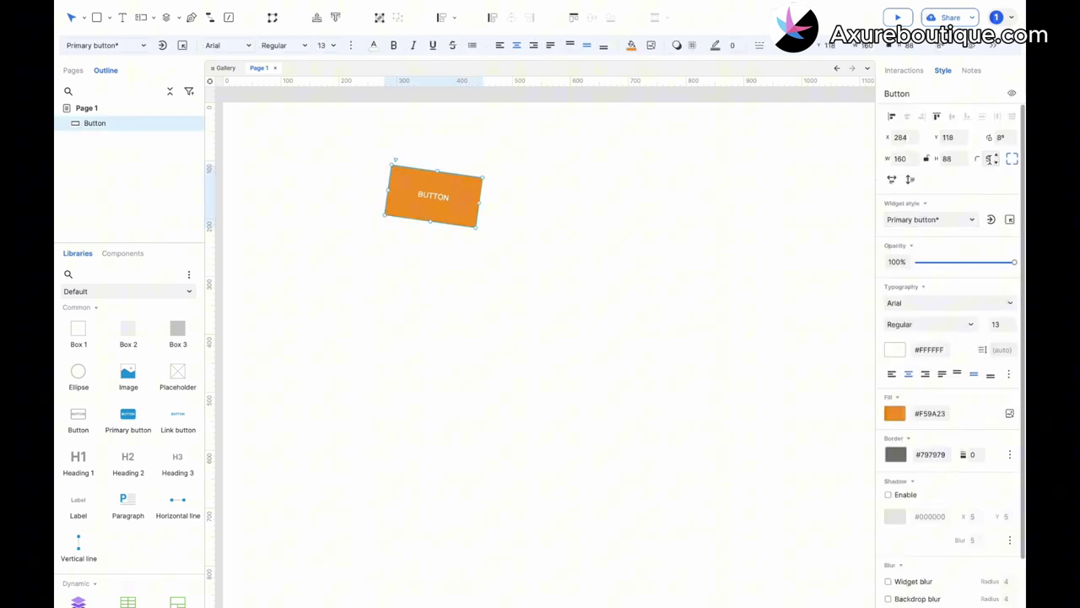
Give the button a 16 corner radius and adjust which corners are rounded
{"action": "left_click", "coordinate": [990, 159]}
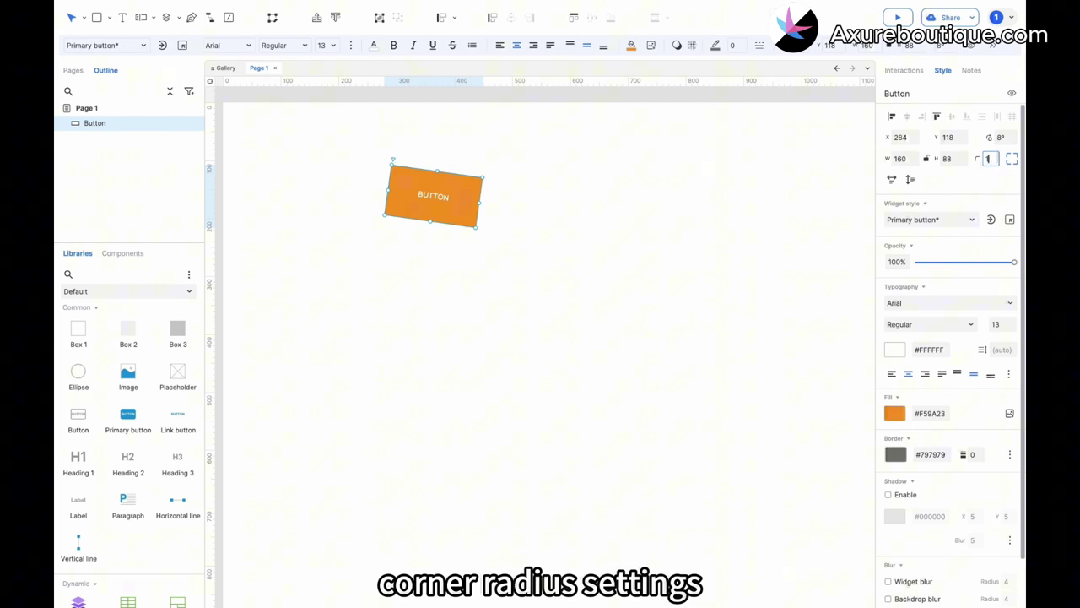
{"action": "type", "text": "16"}
{"action": "left_click", "coordinate": [752, 258]}
{"action": "left_click", "coordinate": [464, 202]}
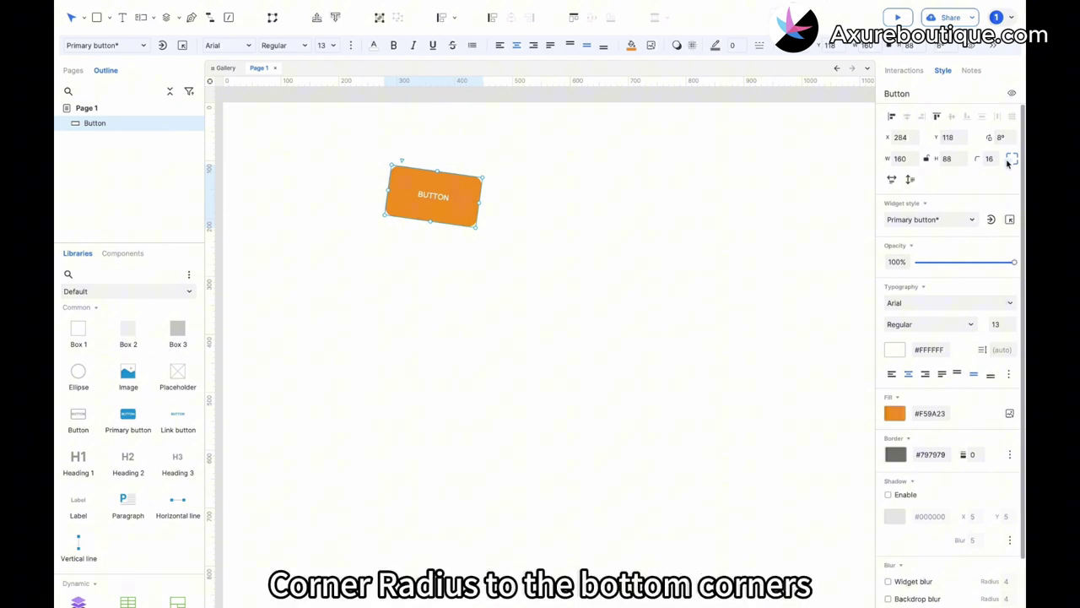
{"action": "left_click", "coordinate": [660, 278]}
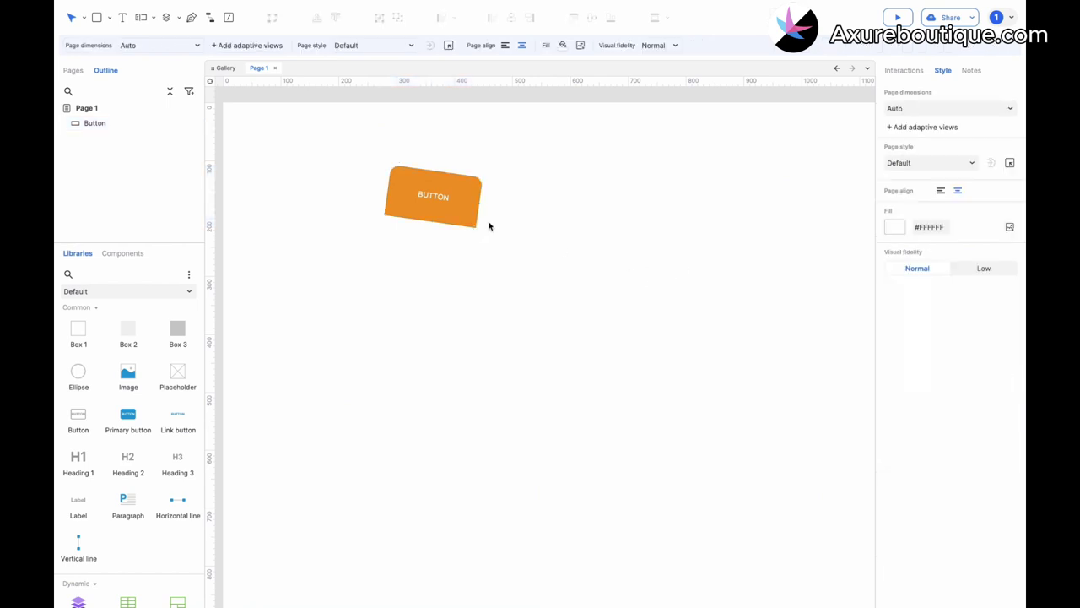
{"action": "left_click", "coordinate": [473, 213]}
{"action": "left_click", "coordinate": [1008, 164]}
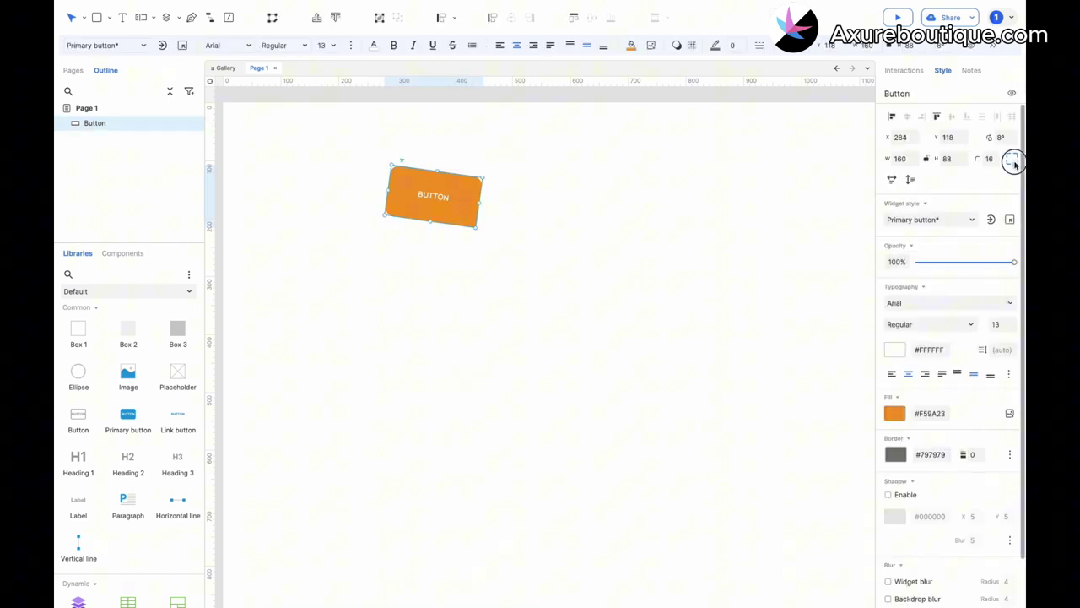
Shorten the button to 54 high and set its rotation to 0°
{"action": "left_click_drag", "start_coordinate": [429, 221], "coordinate": [434, 202]}
{"action": "left_click", "coordinate": [998, 137]}
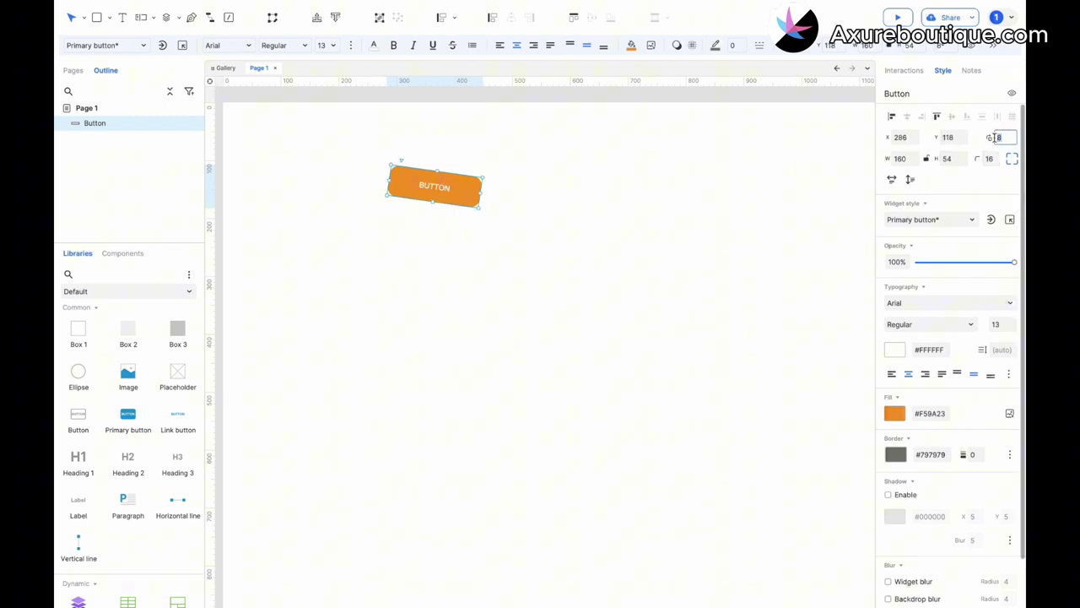
{"action": "type", "text": "0"}
{"action": "left_click", "coordinate": [608, 260]}
{"action": "left_click", "coordinate": [435, 187]}
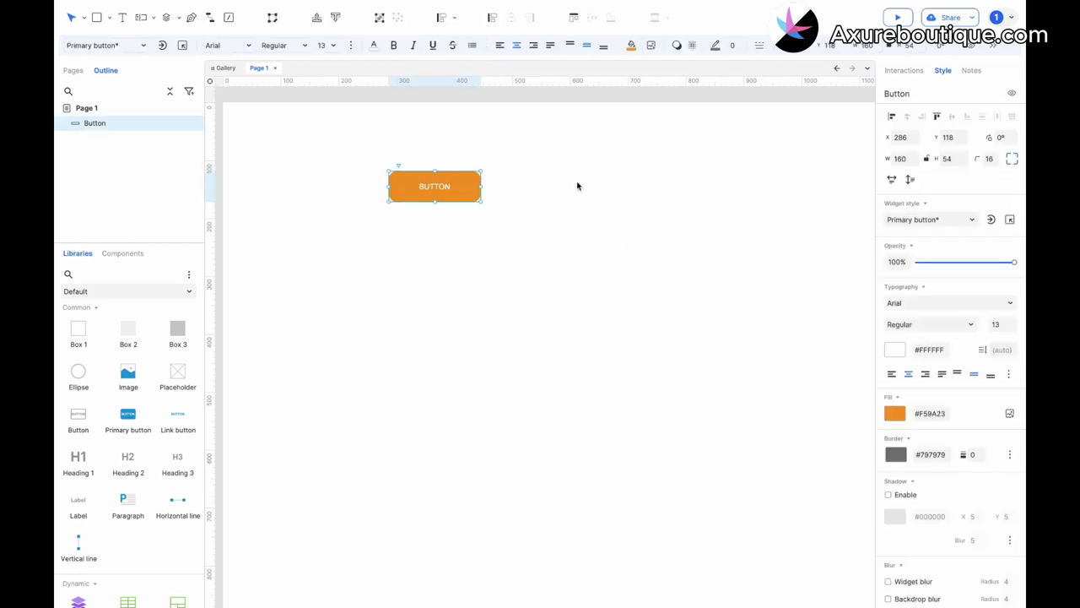
{"action": "left_click", "coordinate": [911, 180]}
{"action": "left_click", "coordinate": [892, 179]}
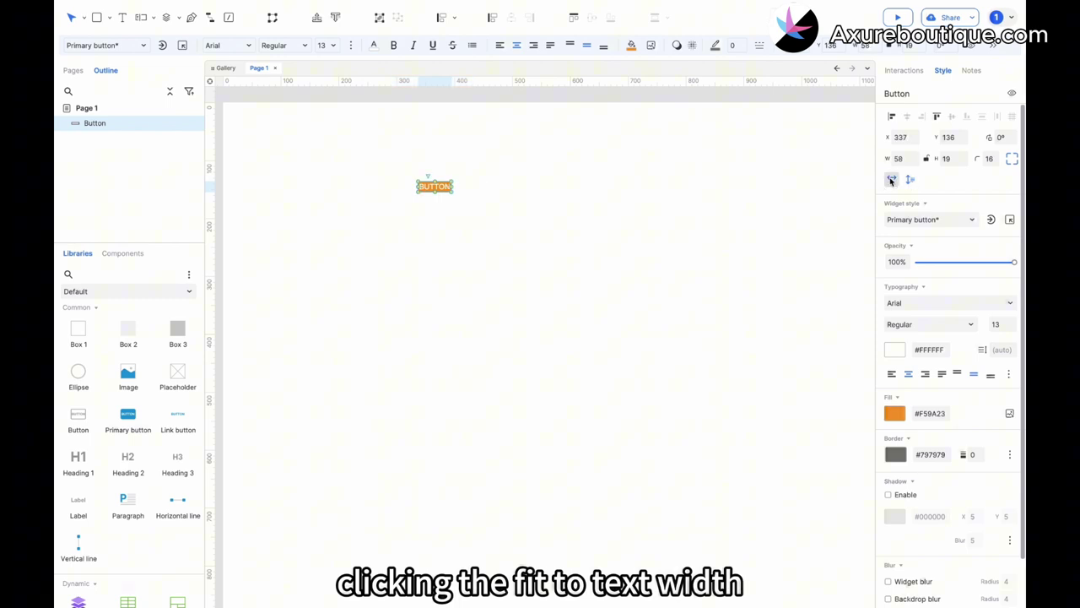
{"action": "left_click", "coordinate": [694, 243]}
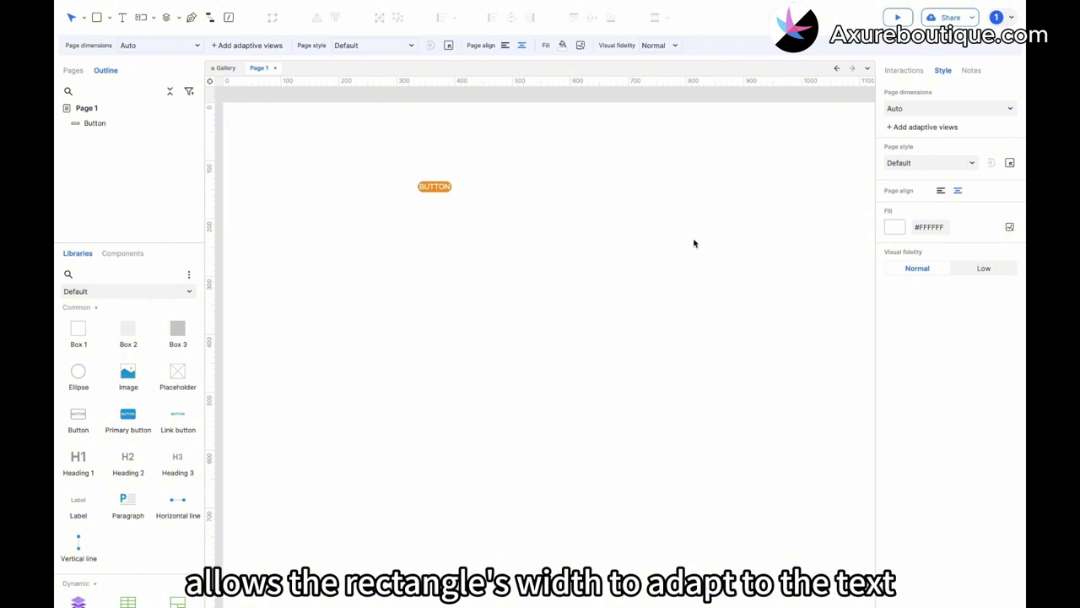
{"action": "key", "text": "ctrl+z"}
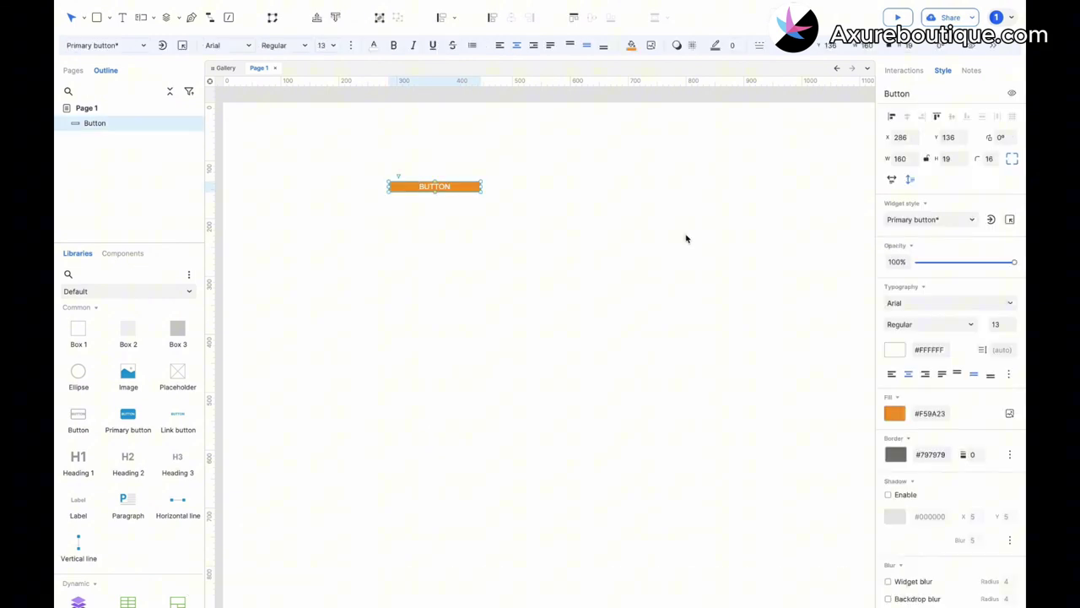
{"action": "key", "text": "ctrl+z"}
Try the Heading 2, Form disabled and Ellipse styles, then settle on Primary button
{"action": "left_click", "coordinate": [916, 219]}
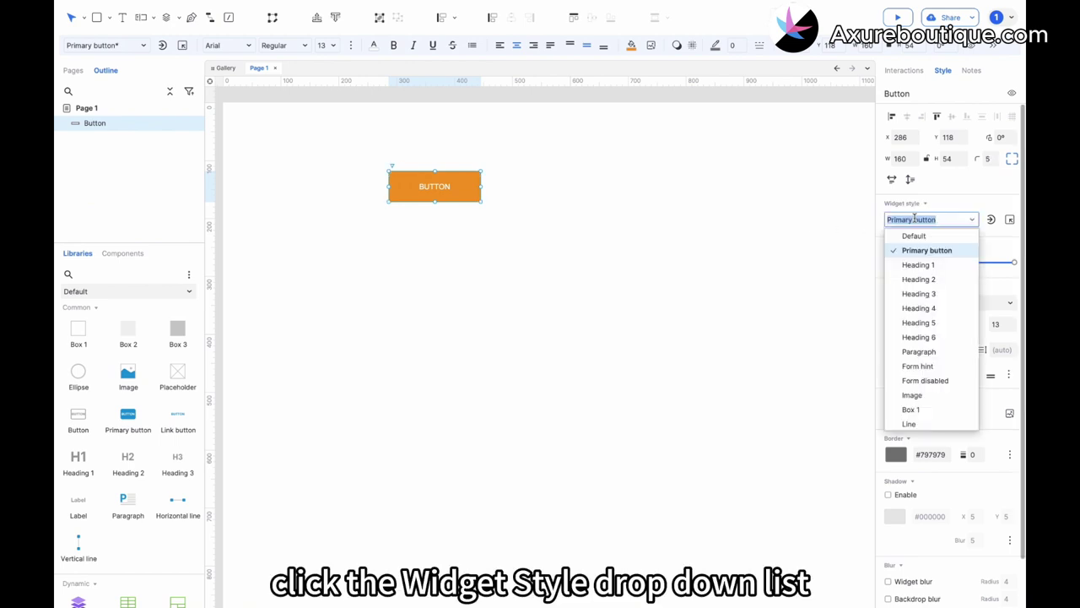
{"action": "left_click", "coordinate": [920, 287]}
{"action": "left_click", "coordinate": [928, 219]}
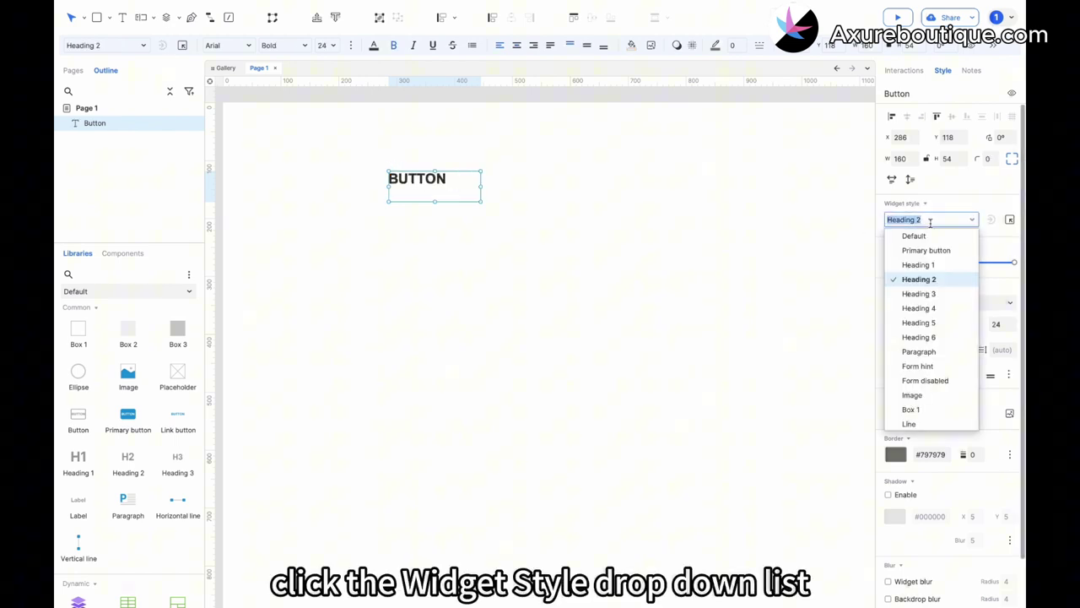
{"action": "left_click", "coordinate": [926, 379]}
{"action": "left_click", "coordinate": [920, 220]}
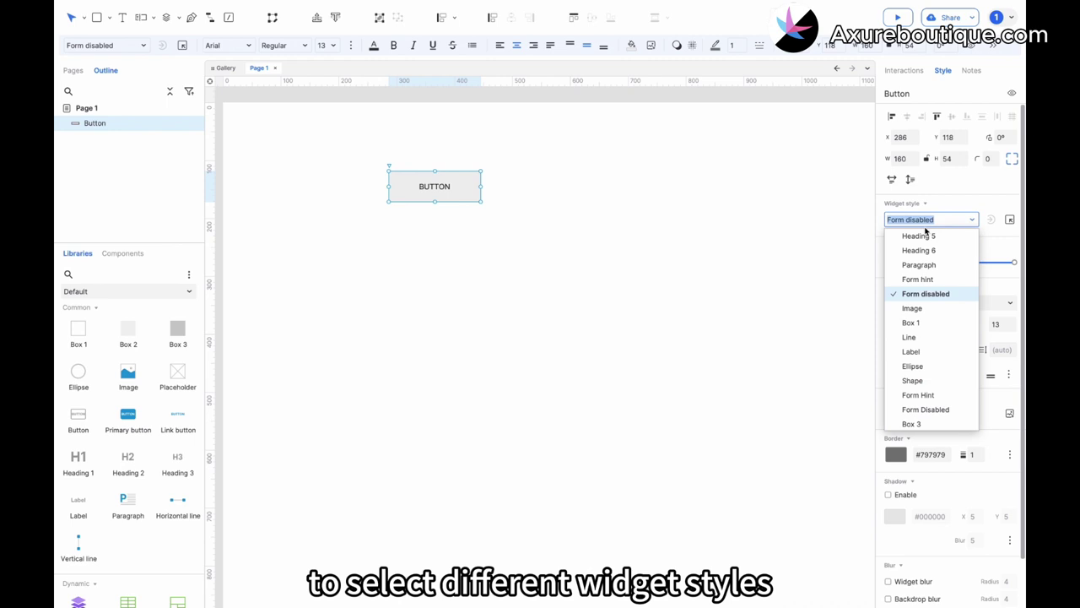
{"action": "left_click", "coordinate": [918, 368]}
{"action": "left_click", "coordinate": [907, 219]}
{"action": "scroll", "coordinate": [901, 278], "scroll_direction": "up", "scroll_amount": 5}
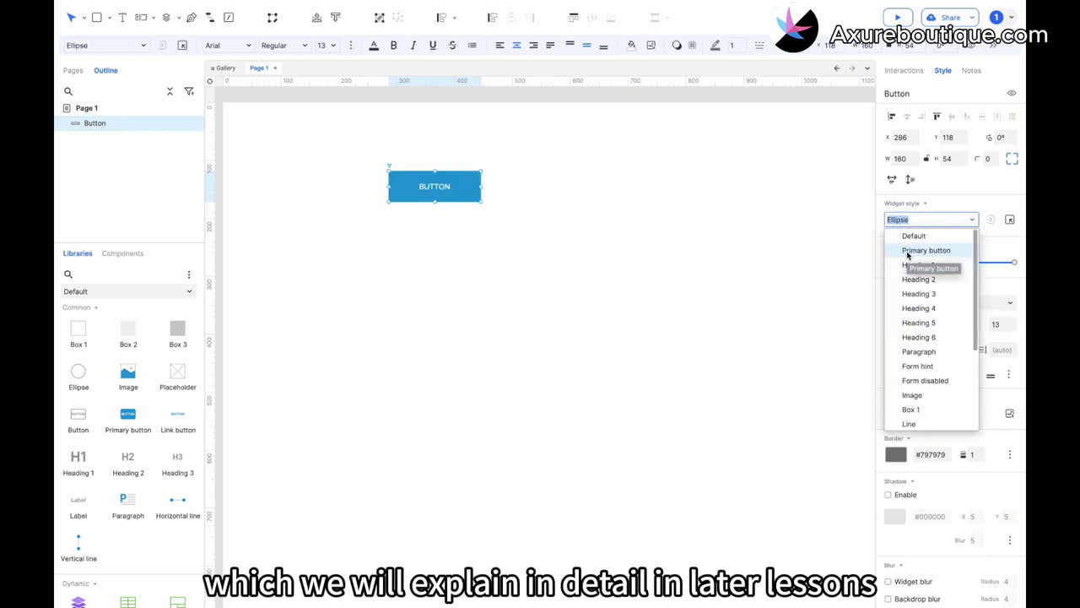
{"action": "left_click", "coordinate": [907, 254]}
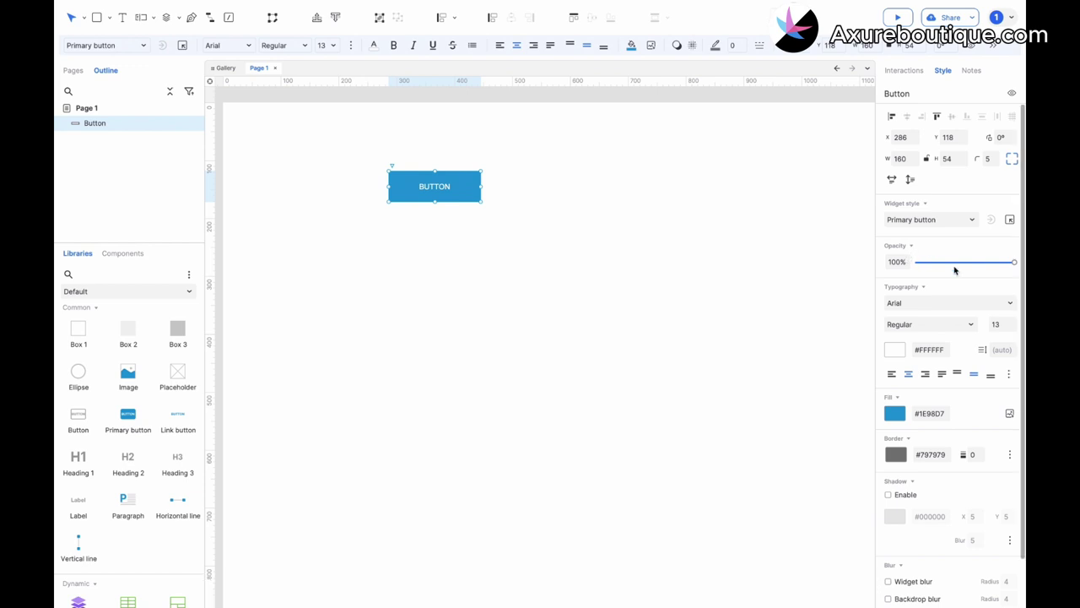
Try lowering the button's opacity and switching the label font to Impact
{"action": "left_click_drag", "start_coordinate": [979, 263], "coordinate": [1017, 262]}
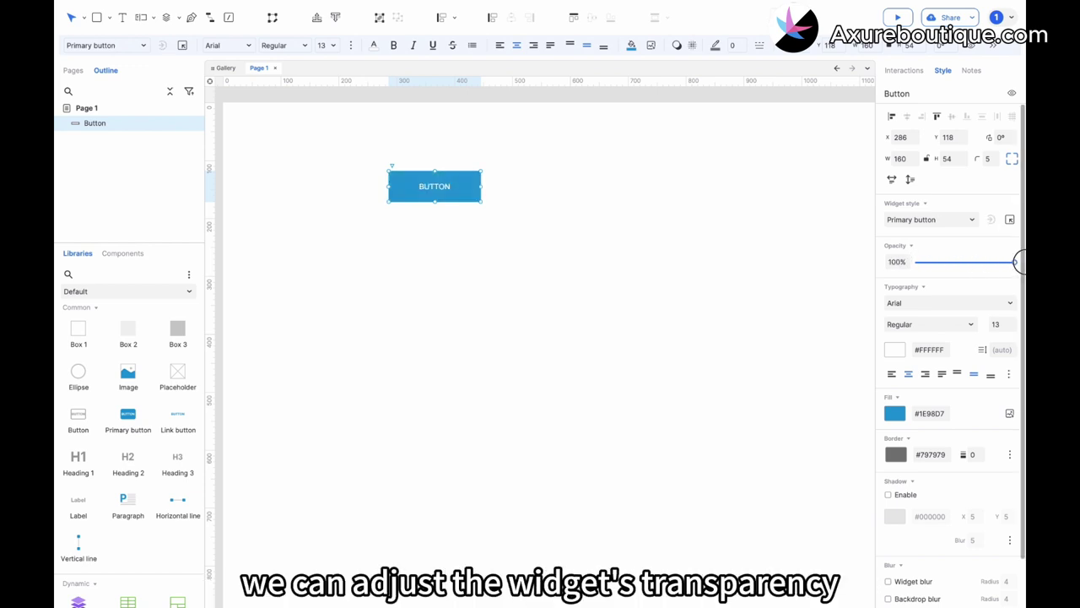
{"action": "left_click", "coordinate": [923, 302]}
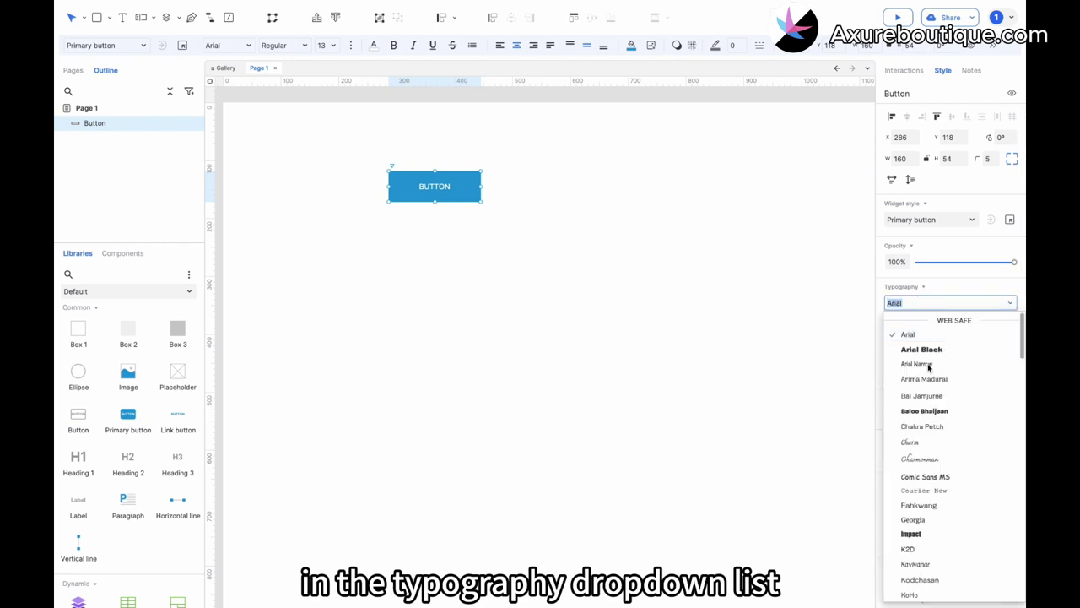
{"action": "left_click", "coordinate": [914, 534]}
{"action": "left_click", "coordinate": [912, 328]}
{"action": "left_click", "coordinate": [912, 335]}
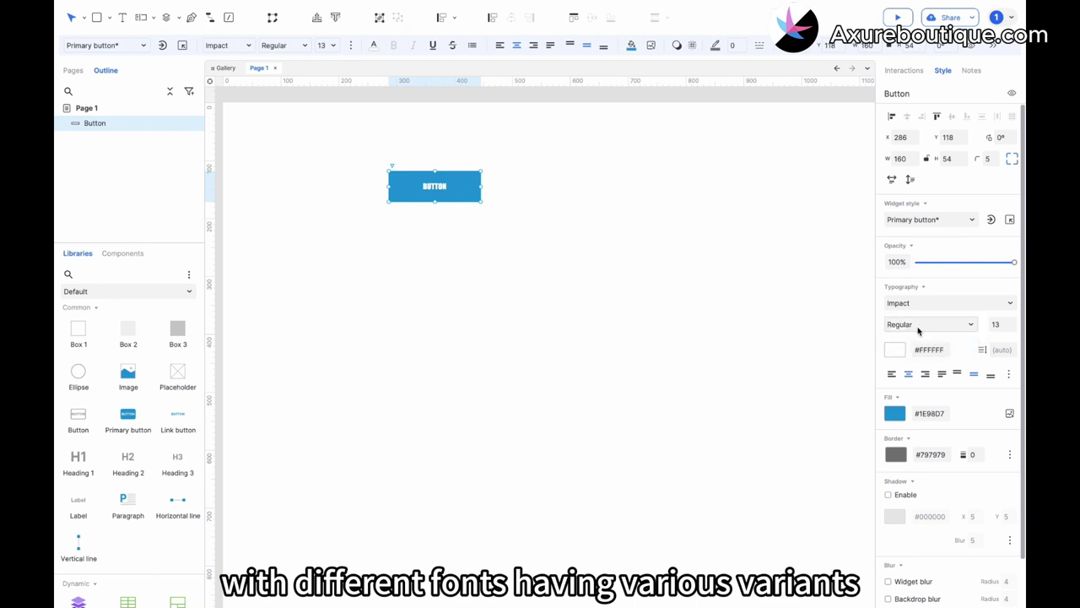
Return the label font to Arial Regular at size 22
{"action": "left_click", "coordinate": [897, 302]}
{"action": "scroll", "coordinate": [924, 359], "scroll_direction": "up", "scroll_amount": 3}
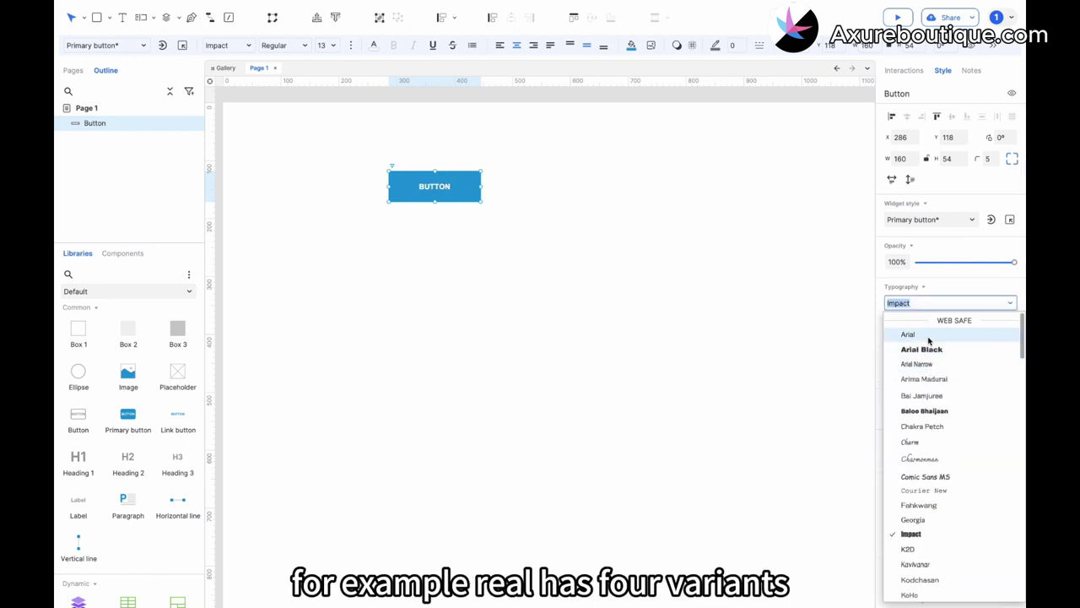
{"action": "left_click", "coordinate": [905, 335]}
{"action": "left_click", "coordinate": [926, 328]}
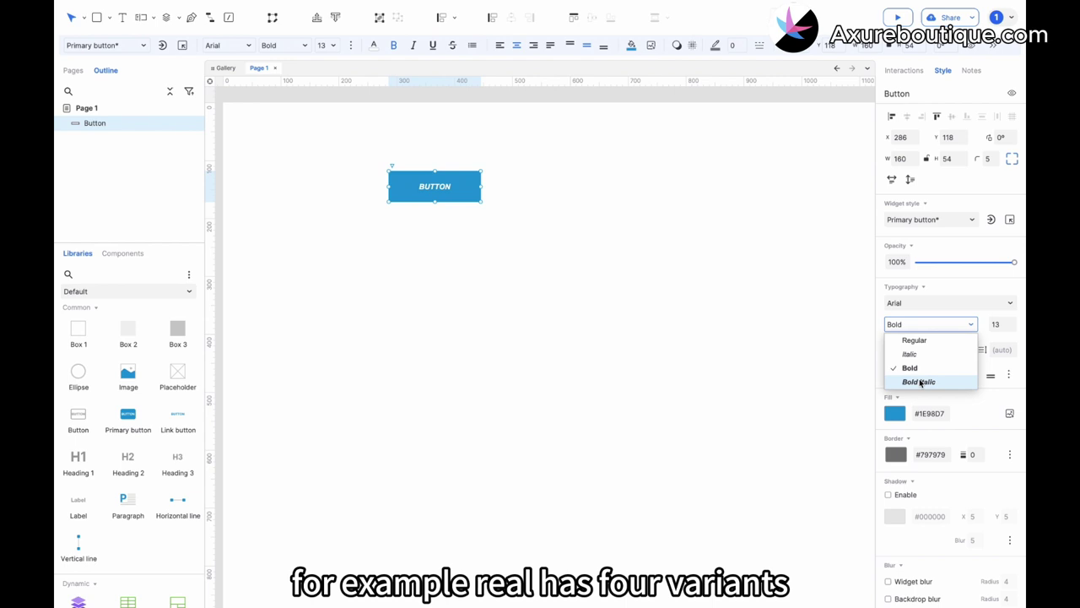
{"action": "left_click", "coordinate": [918, 340]}
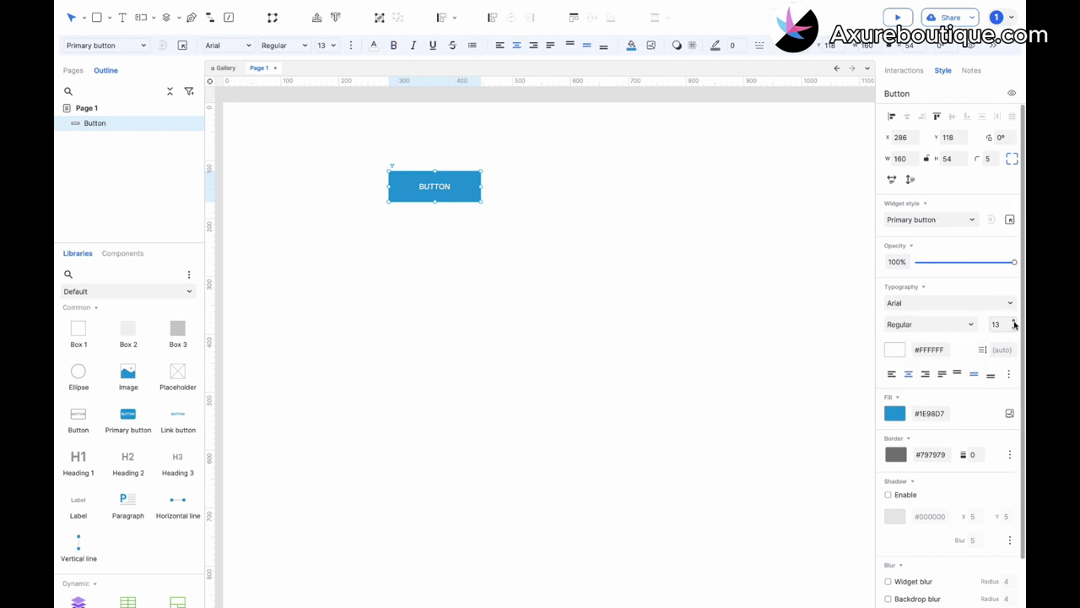
{"action": "scroll", "coordinate": [1015, 324], "scroll_direction": "up", "scroll_amount": 11}
{"action": "scroll", "coordinate": [1015, 330], "scroll_direction": "down", "scroll_amount": 2}
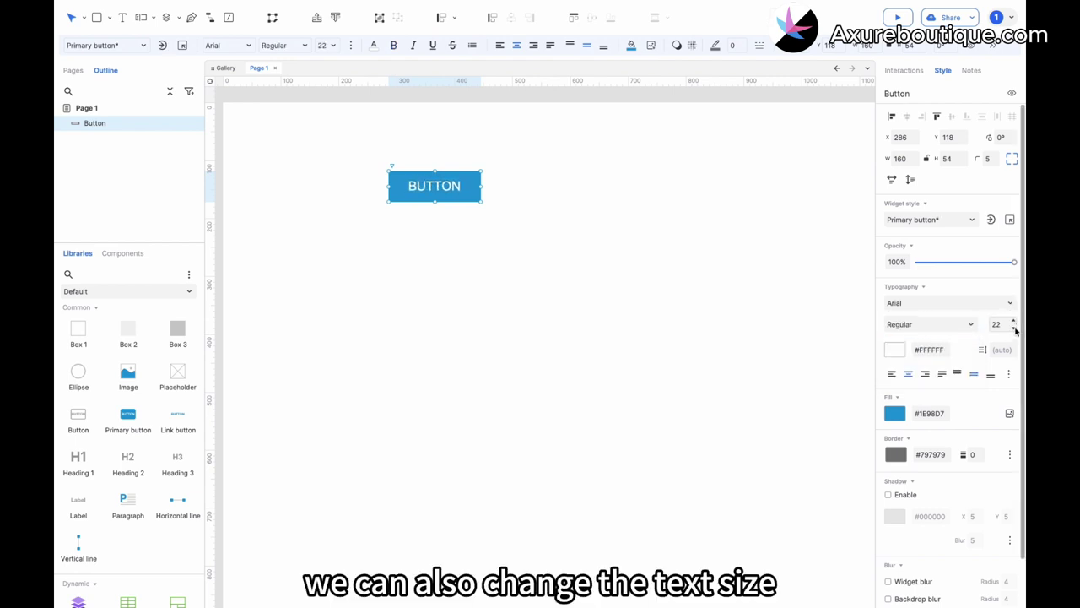
Colour the label text lime green #B9FB08 after briefly trying blue
{"action": "left_click", "coordinate": [893, 352]}
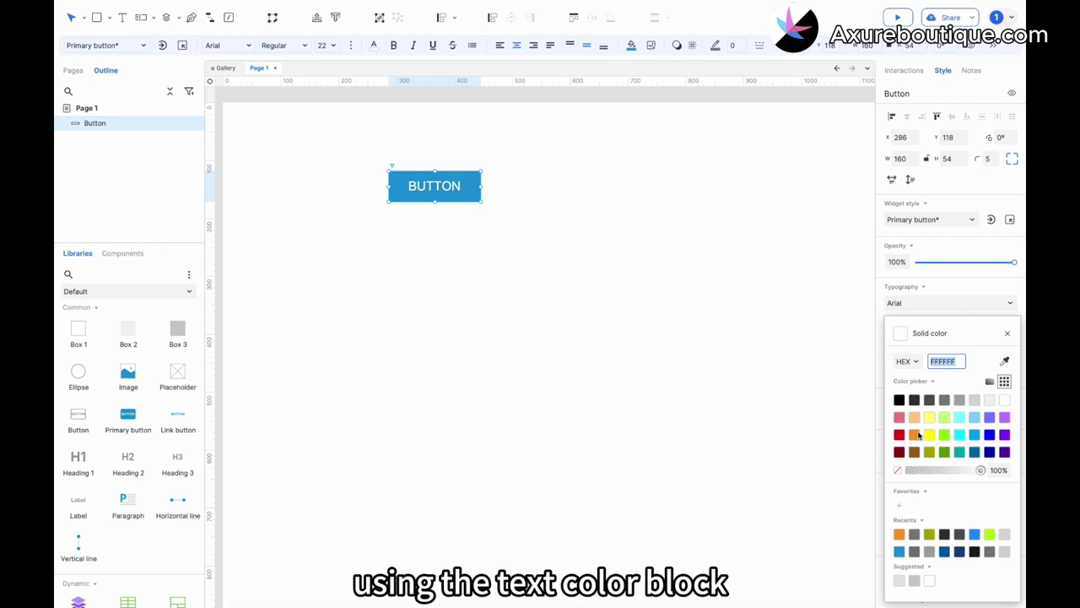
{"action": "left_click", "coordinate": [976, 535]}
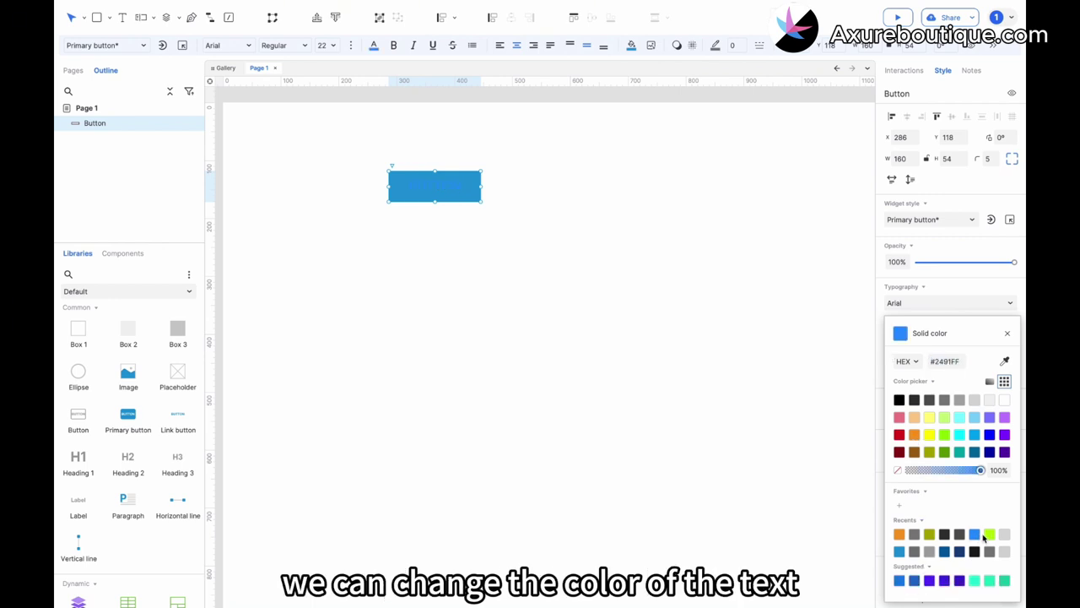
{"action": "left_click", "coordinate": [989, 536]}
{"action": "left_click", "coordinate": [835, 433]}
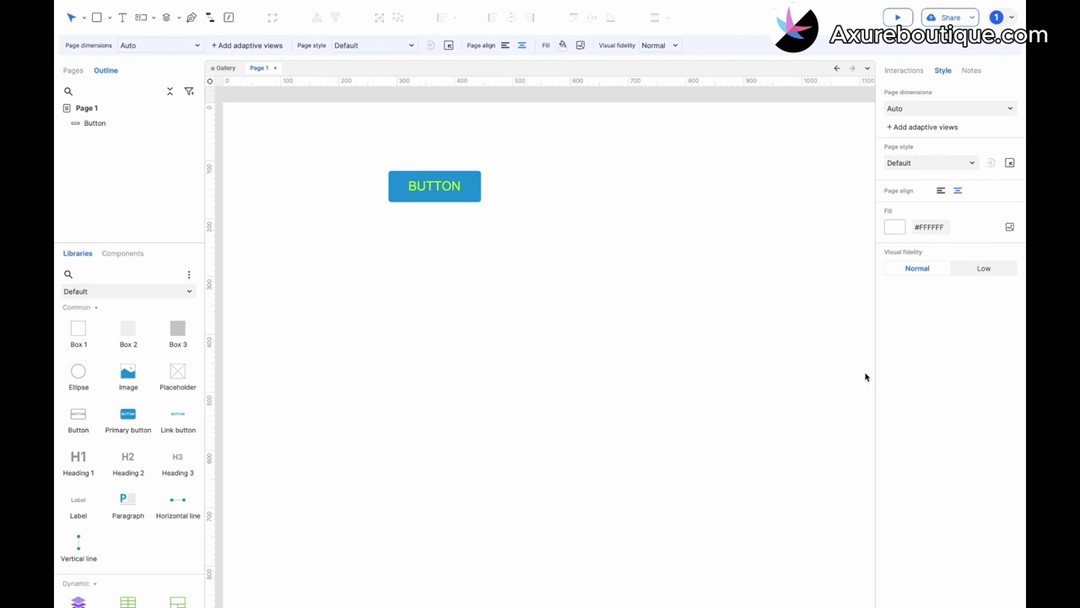
{"action": "left_click", "coordinate": [422, 190]}
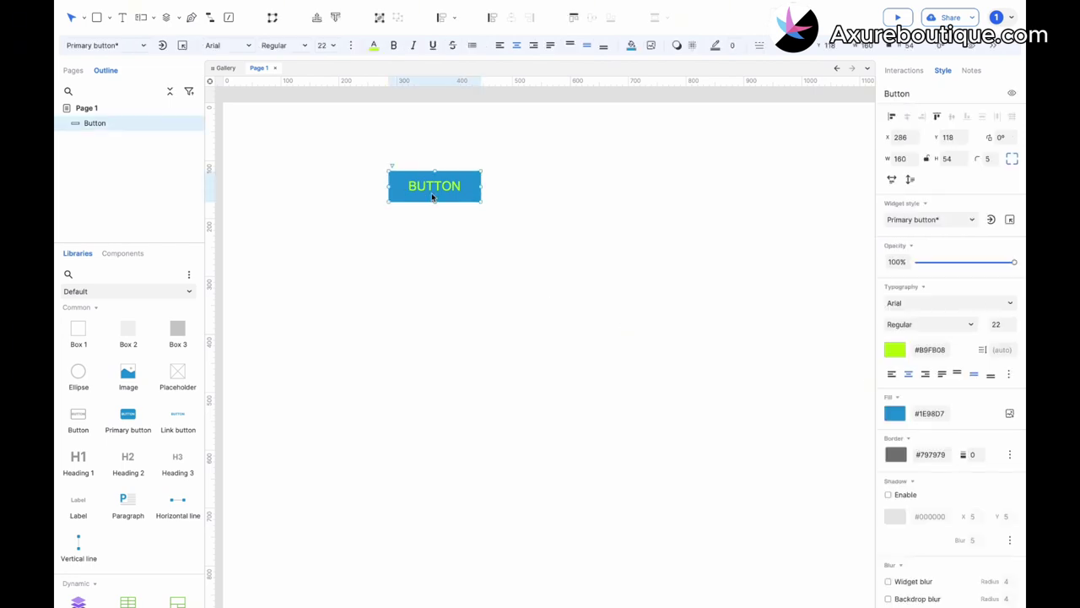
Test the label alignments, ending with horizontal center and vertical middle
{"action": "left_click", "coordinate": [893, 374]}
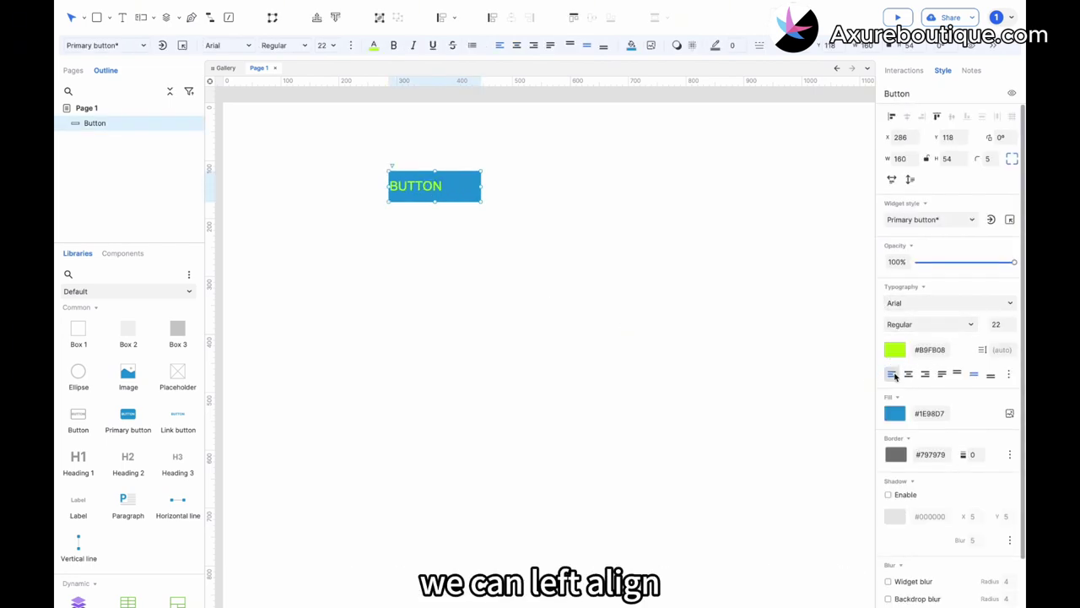
{"action": "left_click", "coordinate": [908, 374]}
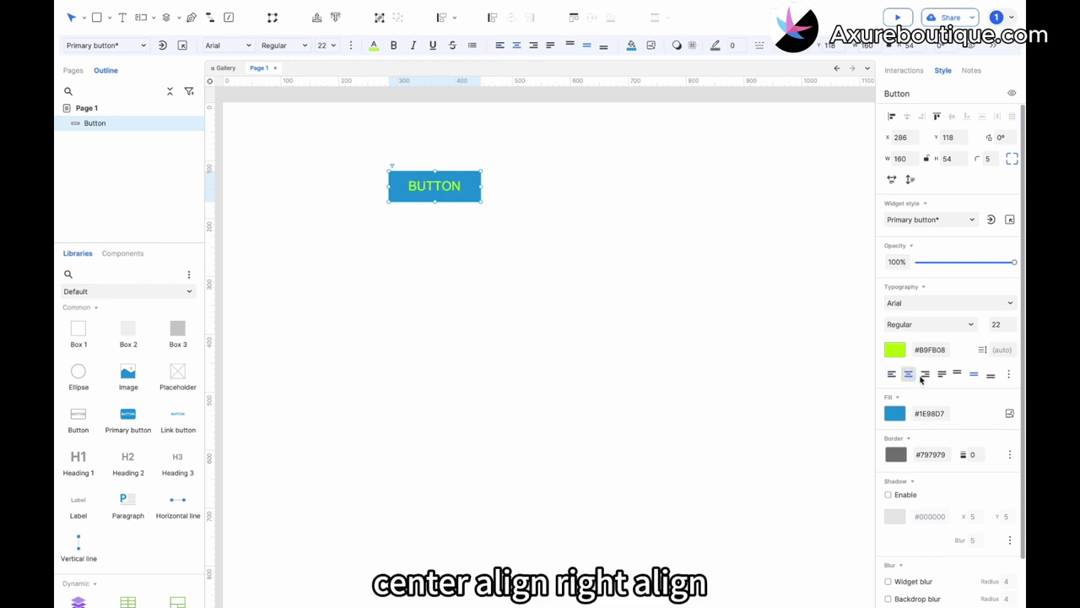
{"action": "left_click", "coordinate": [926, 375]}
{"action": "left_click", "coordinate": [908, 374]}
{"action": "left_click", "coordinate": [957, 374]}
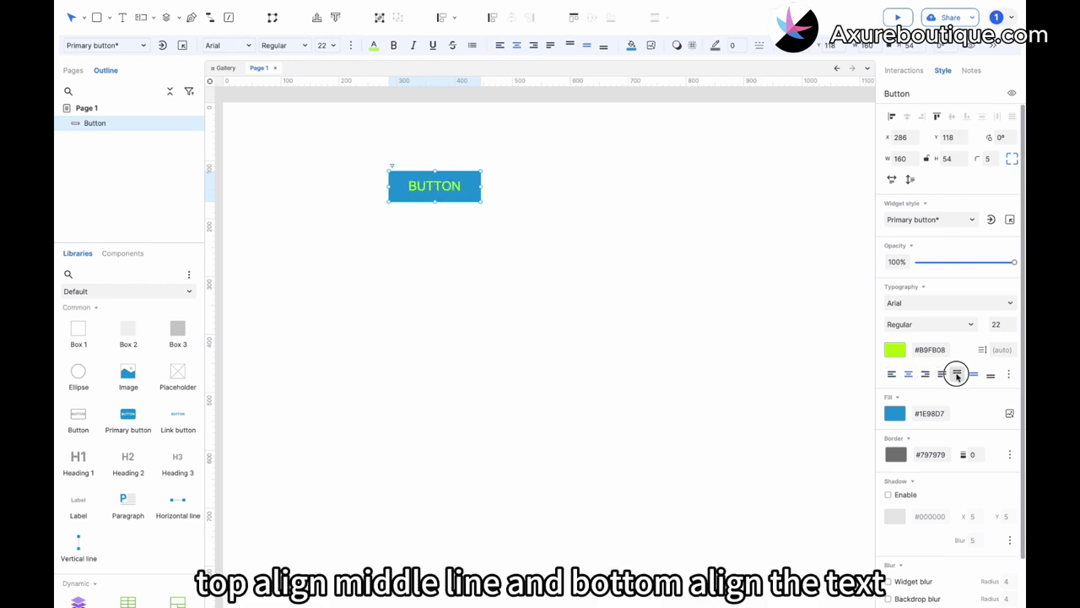
{"action": "left_click", "coordinate": [991, 375]}
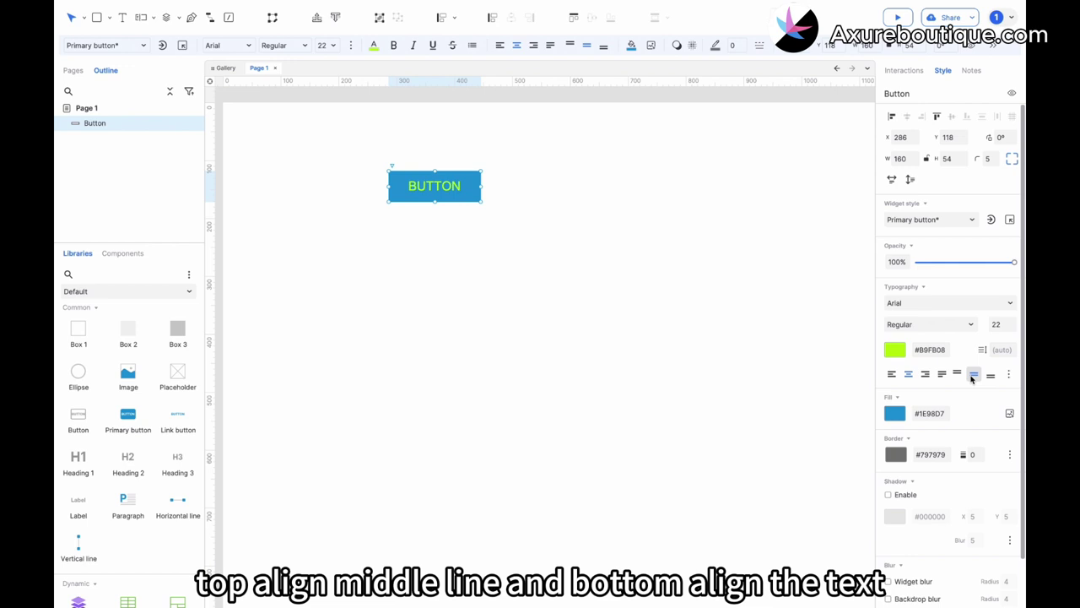
{"action": "left_click", "coordinate": [974, 374]}
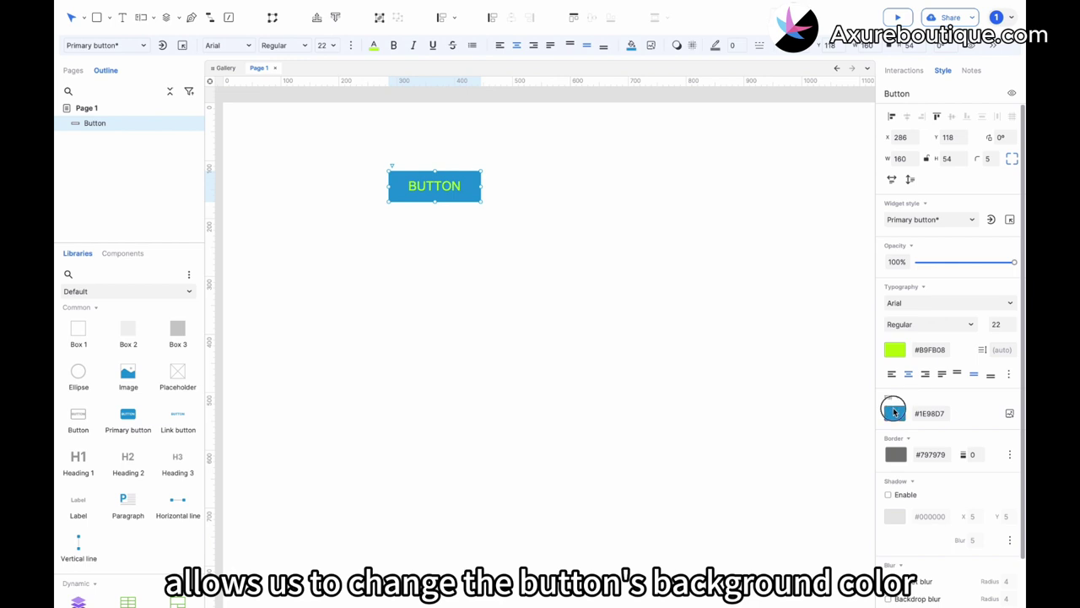
Fill the button with orange #F59A23 from the Recents swatches
{"action": "left_click", "coordinate": [894, 412]}
{"action": "left_click", "coordinate": [915, 533]}
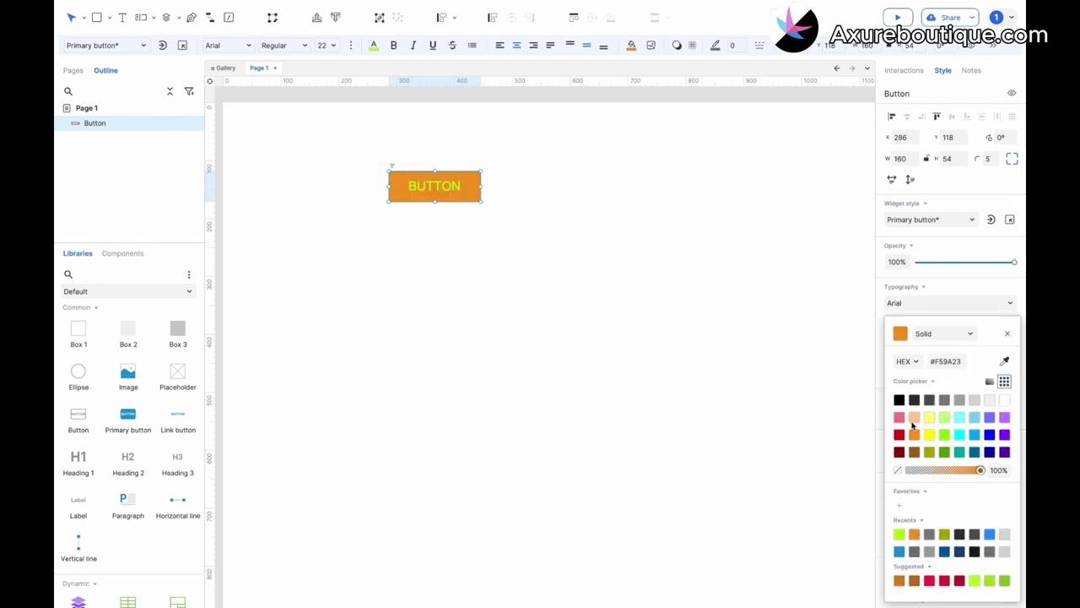
{"action": "left_click", "coordinate": [1007, 333]}
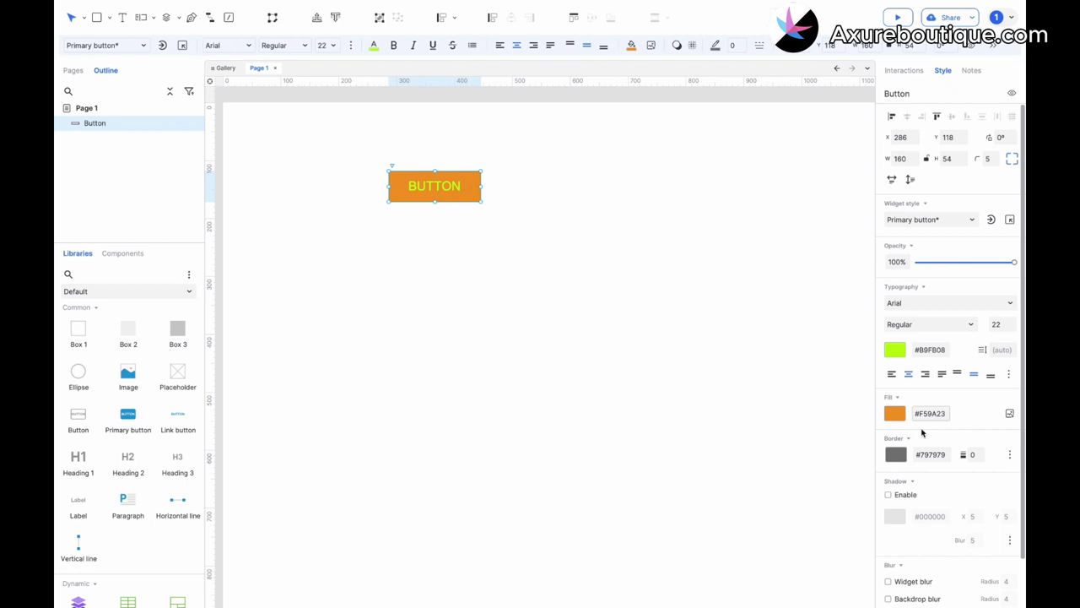
Change the button's border thickness from 2 to 4
{"action": "left_click", "coordinate": [978, 454]}
{"action": "type", "text": "2"}
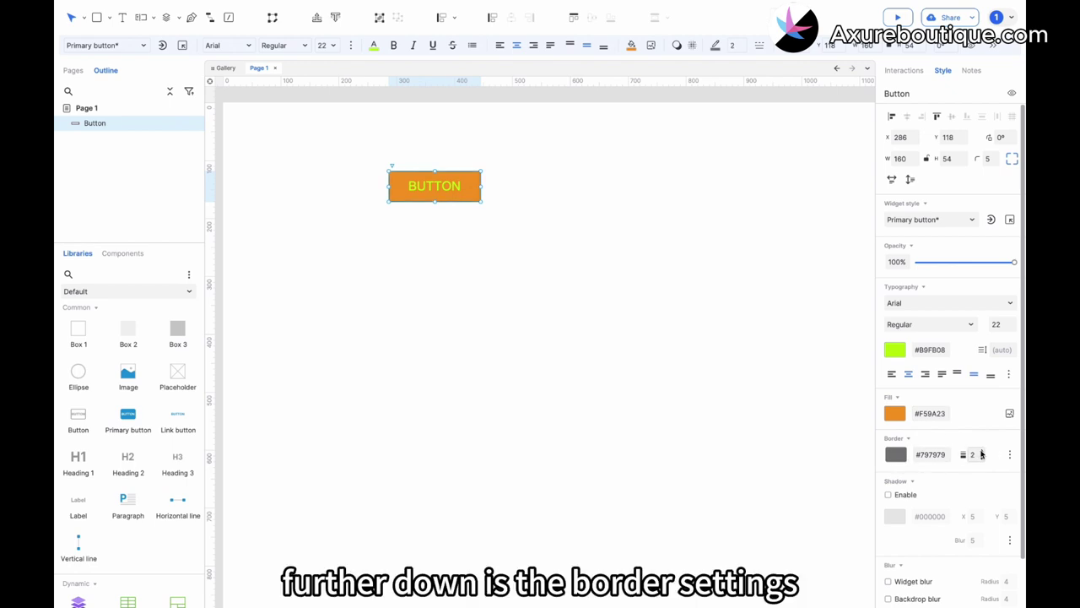
{"action": "key", "text": "BackSpace"}
{"action": "type", "text": "4"}
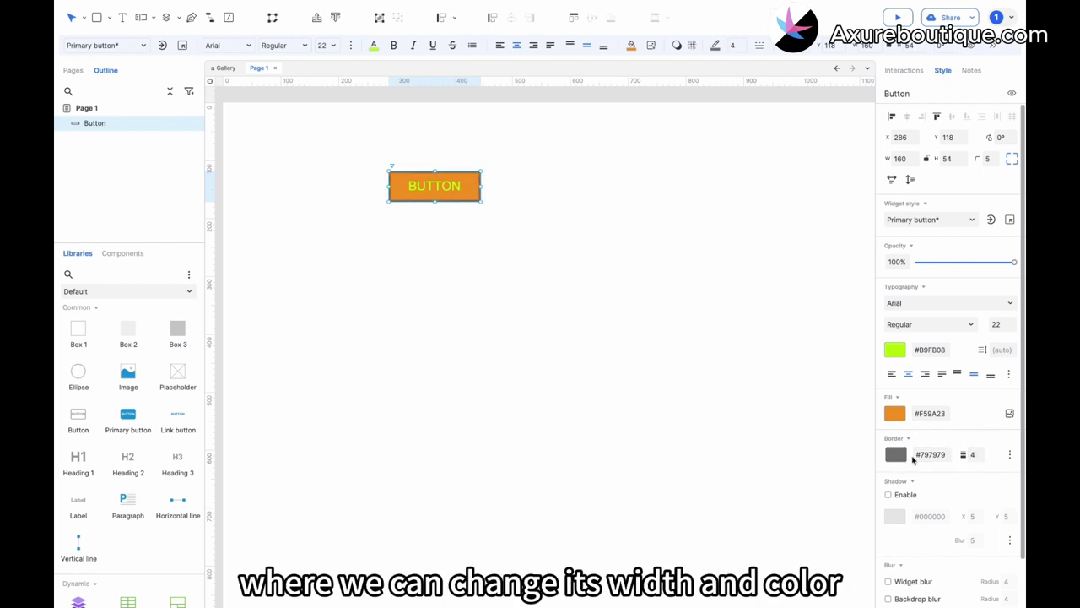
Toggle the right, bottom and top border sides in the border visibility options
{"action": "left_click", "coordinate": [1009, 454]}
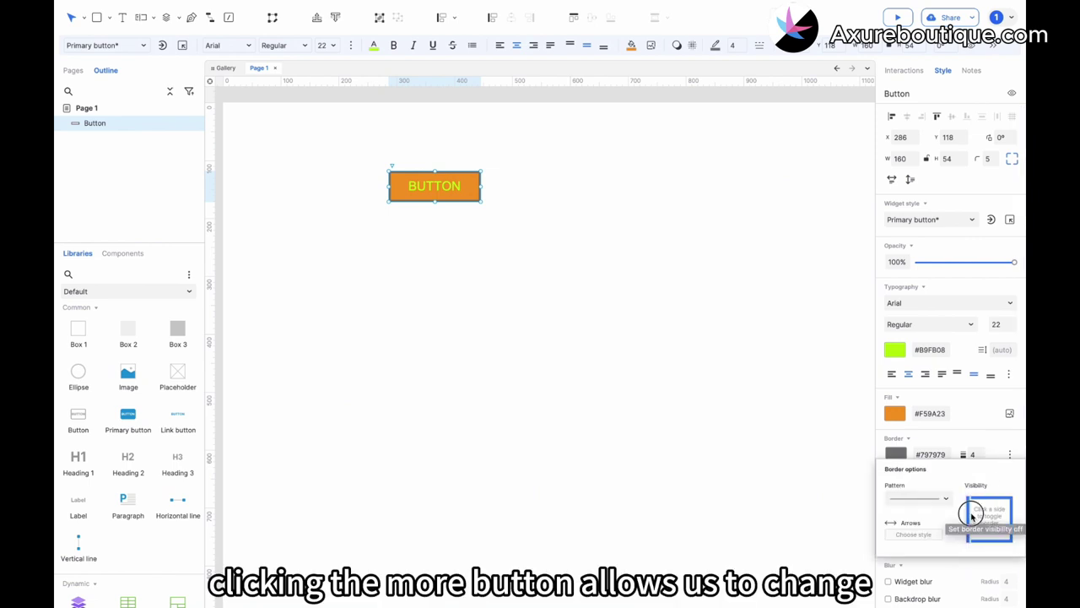
{"action": "left_click", "coordinate": [1012, 516]}
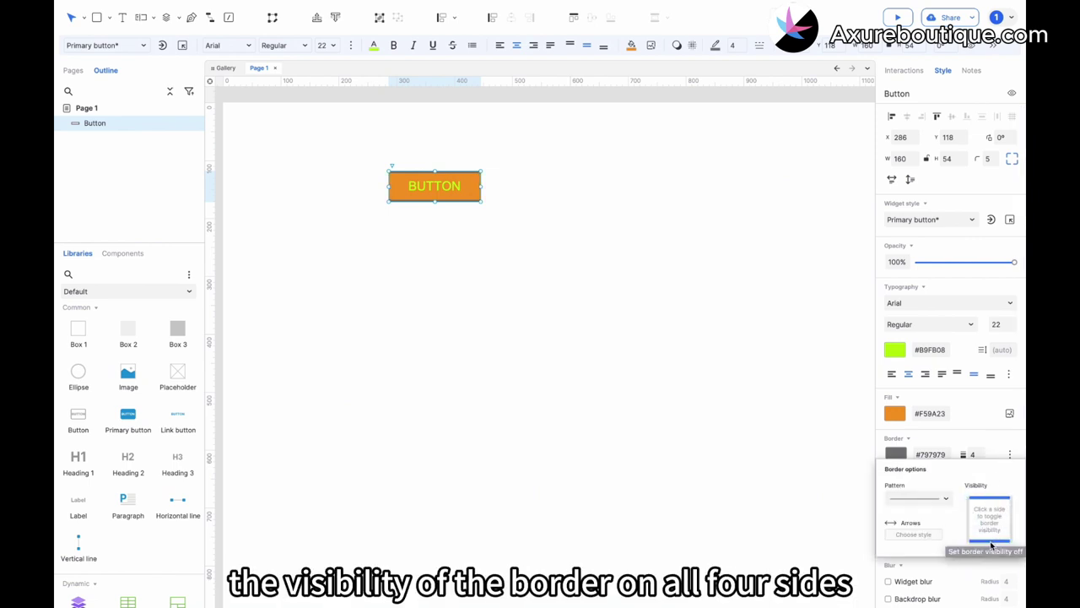
{"action": "left_click", "coordinate": [991, 541]}
{"action": "left_click", "coordinate": [988, 499]}
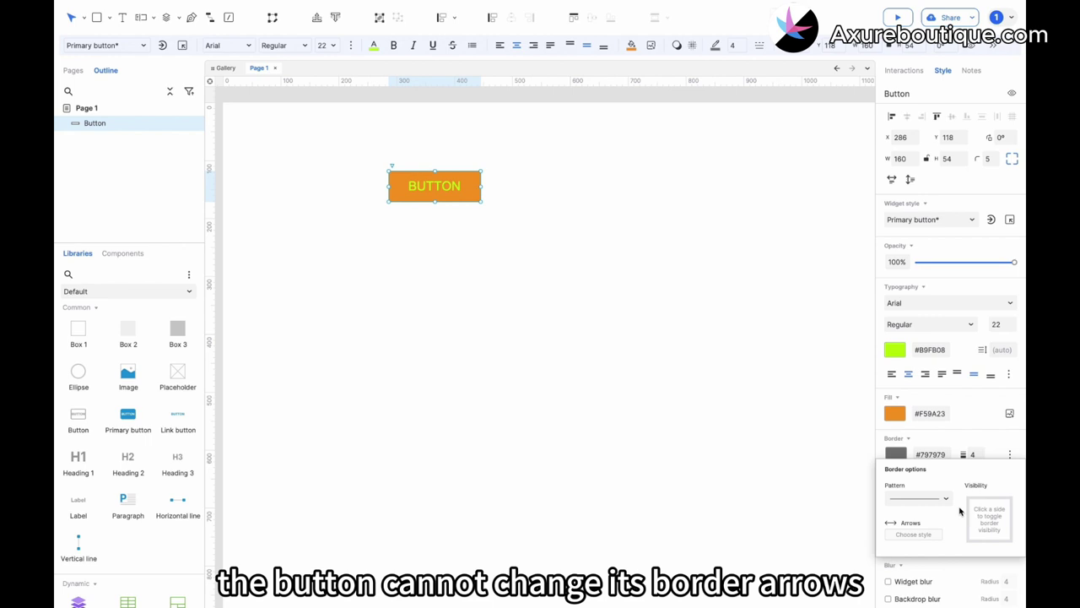
{"action": "left_click", "coordinate": [429, 289]}
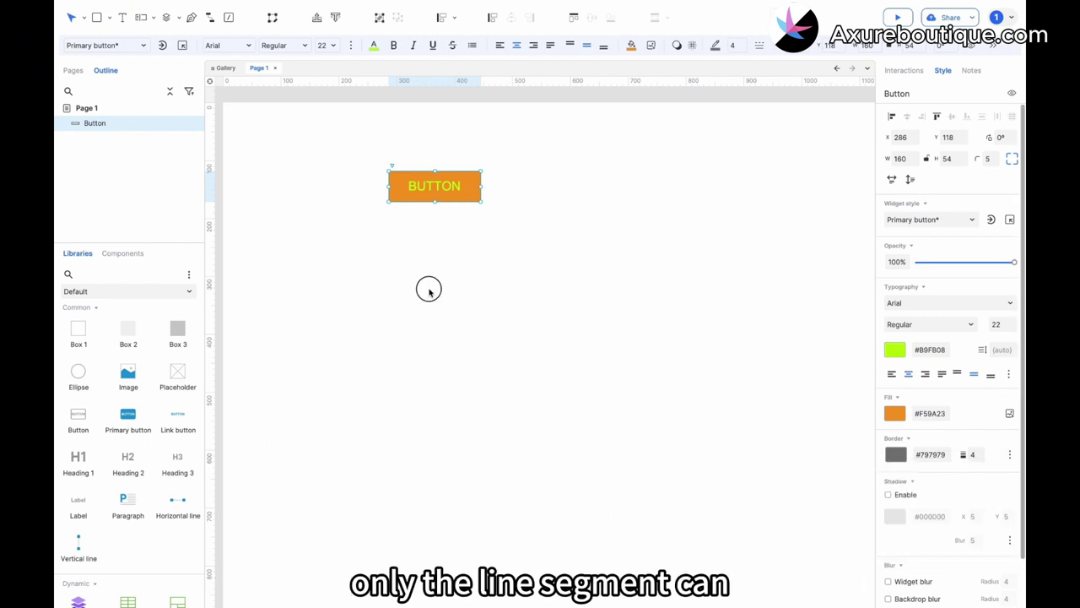
{"action": "left_click_drag", "start_coordinate": [174, 498], "coordinate": [449, 324]}
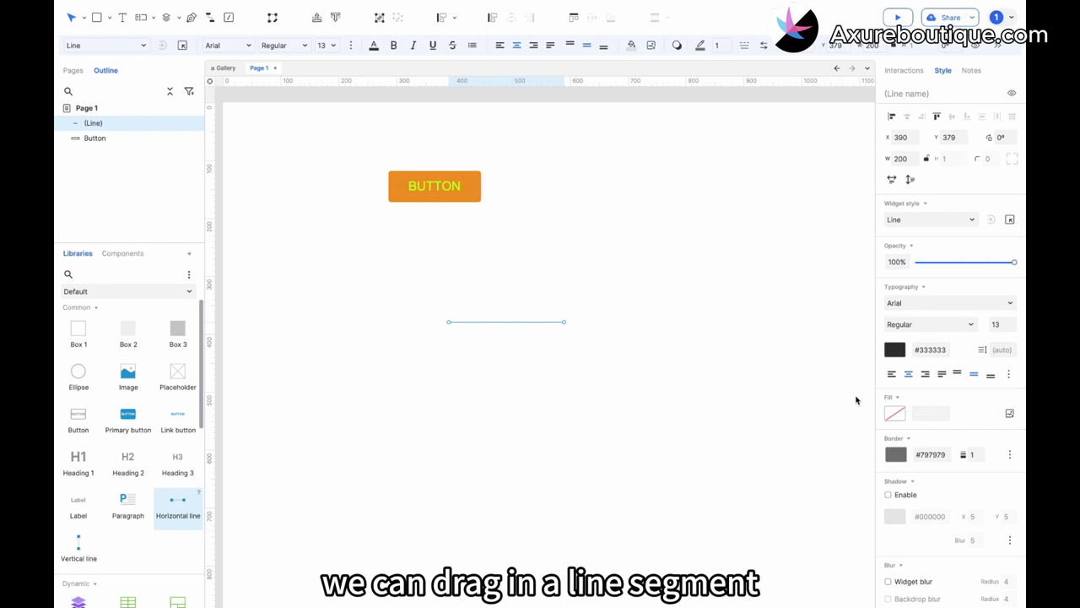
{"action": "left_click", "coordinate": [981, 452]}
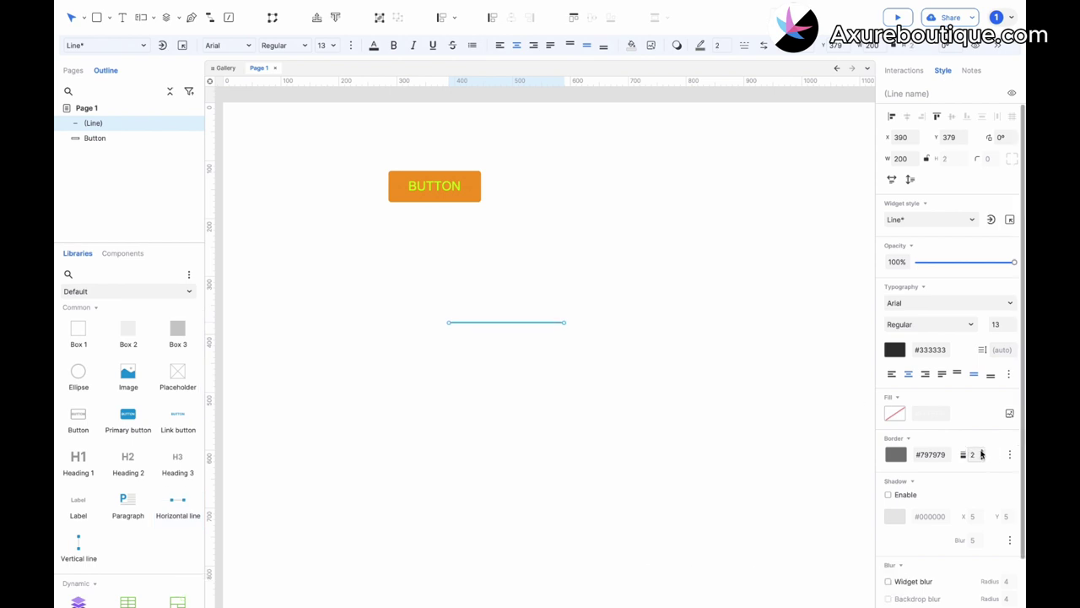
{"action": "left_click", "coordinate": [1010, 454]}
{"action": "left_click", "coordinate": [927, 533]}
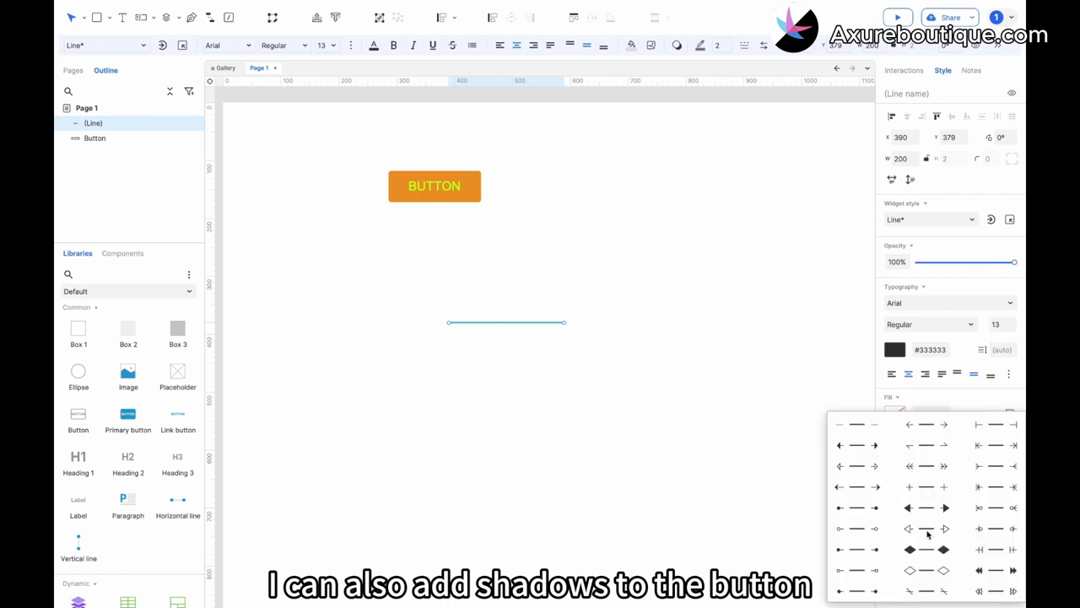
{"action": "left_click", "coordinate": [909, 529]}
{"action": "left_click", "coordinate": [944, 550]}
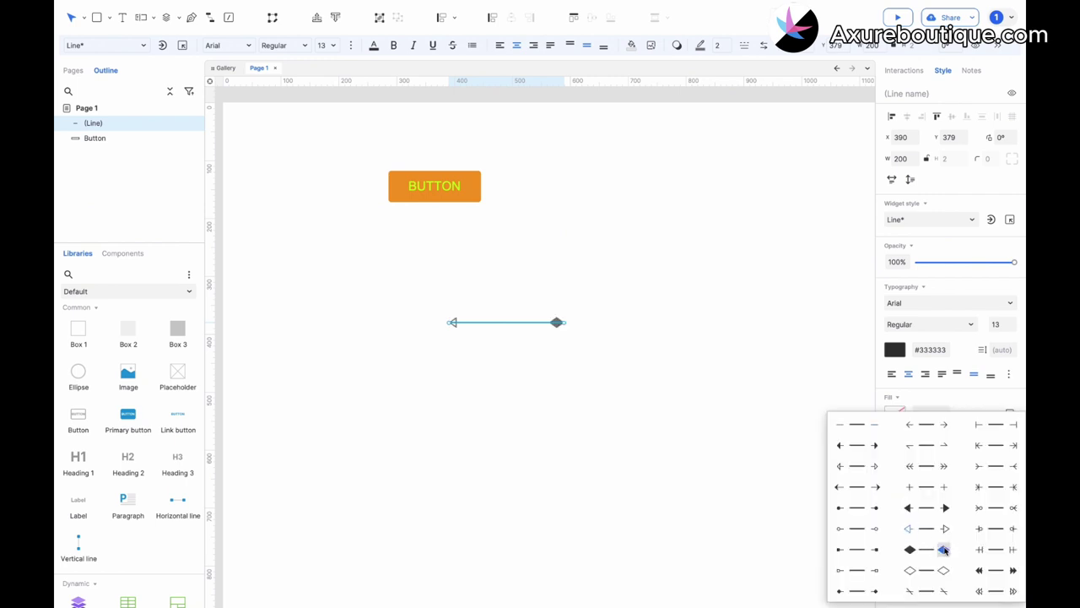
{"action": "left_click", "coordinate": [746, 460]}
{"action": "left_click", "coordinate": [555, 324]}
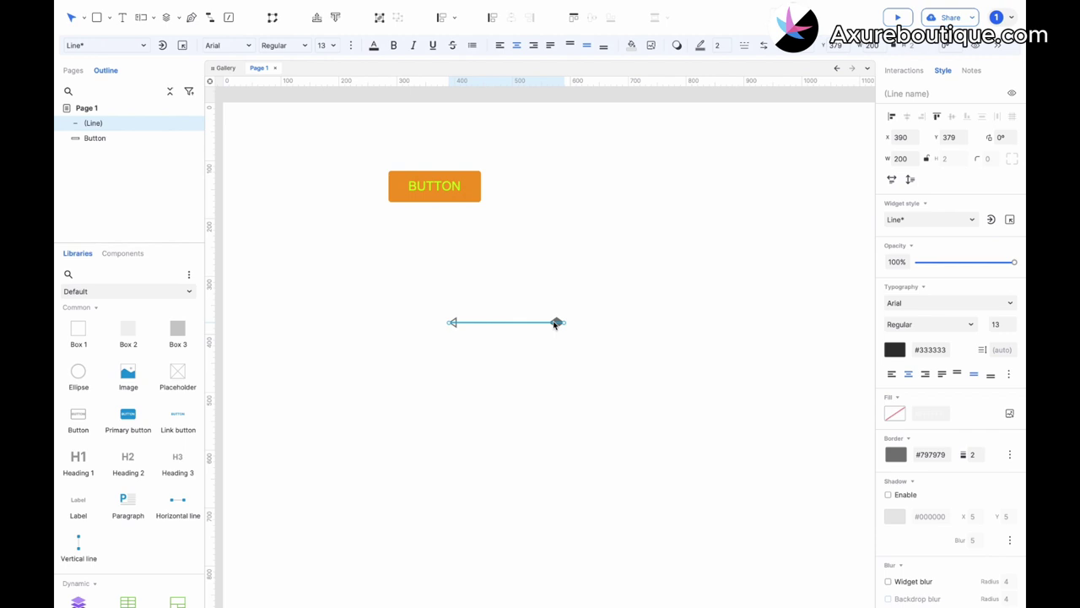
{"action": "key", "text": "Delete"}
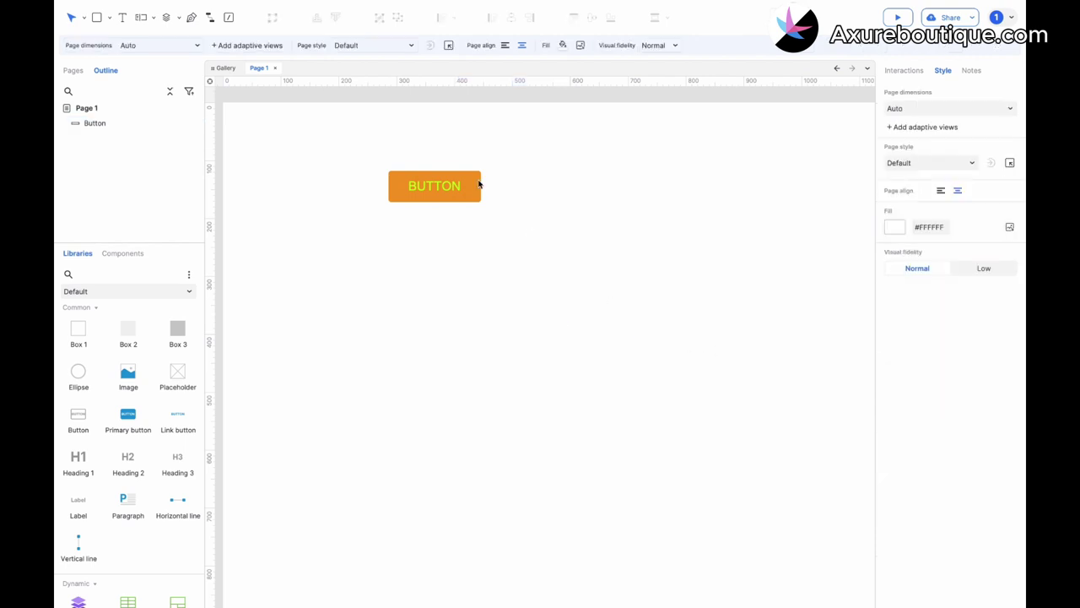
Enable a drop shadow on the orange button with X 0, Y 1 and blur 12
{"action": "left_click", "coordinate": [473, 193]}
{"action": "left_click", "coordinate": [888, 495]}
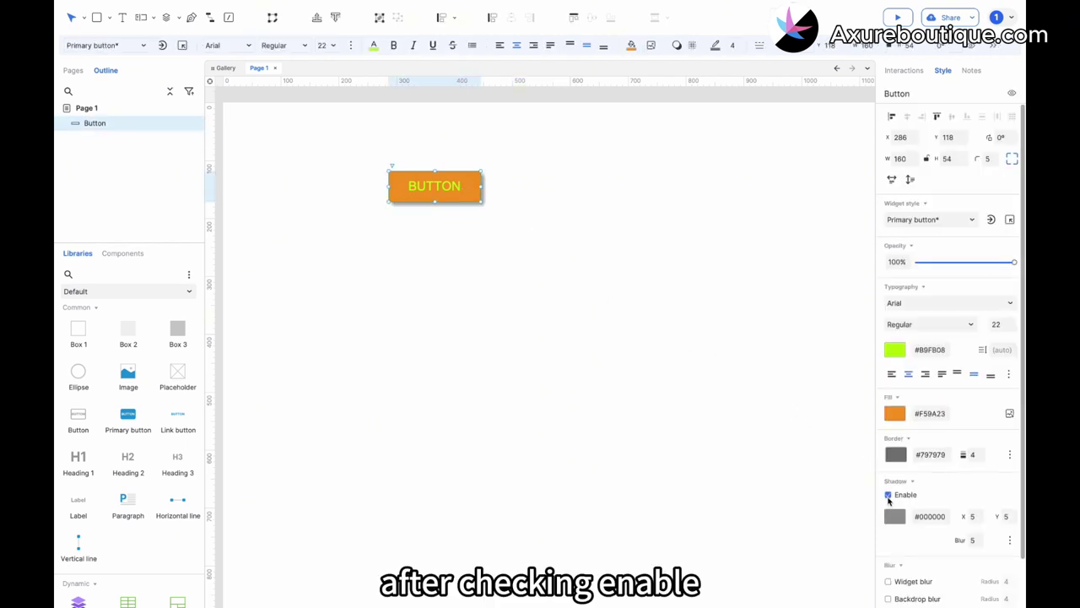
{"action": "left_click", "coordinate": [973, 517]}
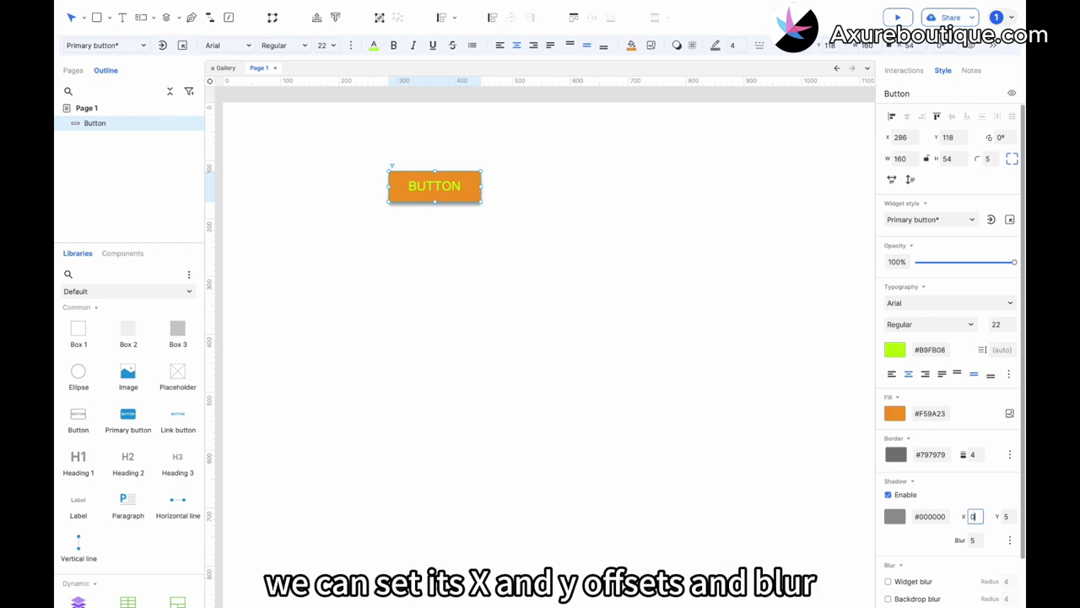
{"action": "key", "text": "Tab"}
{"action": "type", "text": "1"}
{"action": "key", "text": "Tab"}
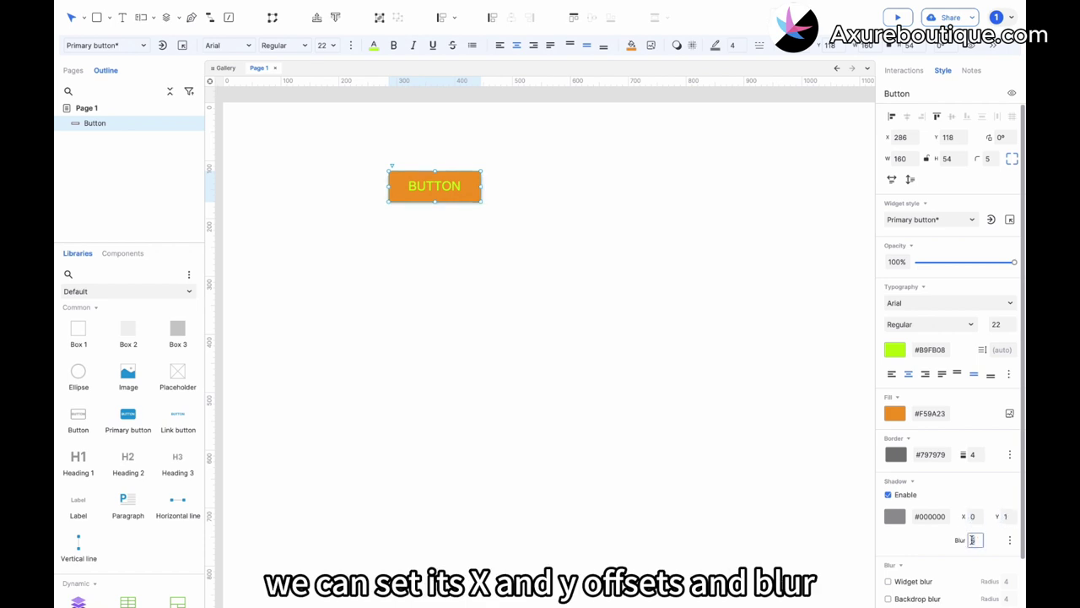
{"action": "type", "text": "12"}
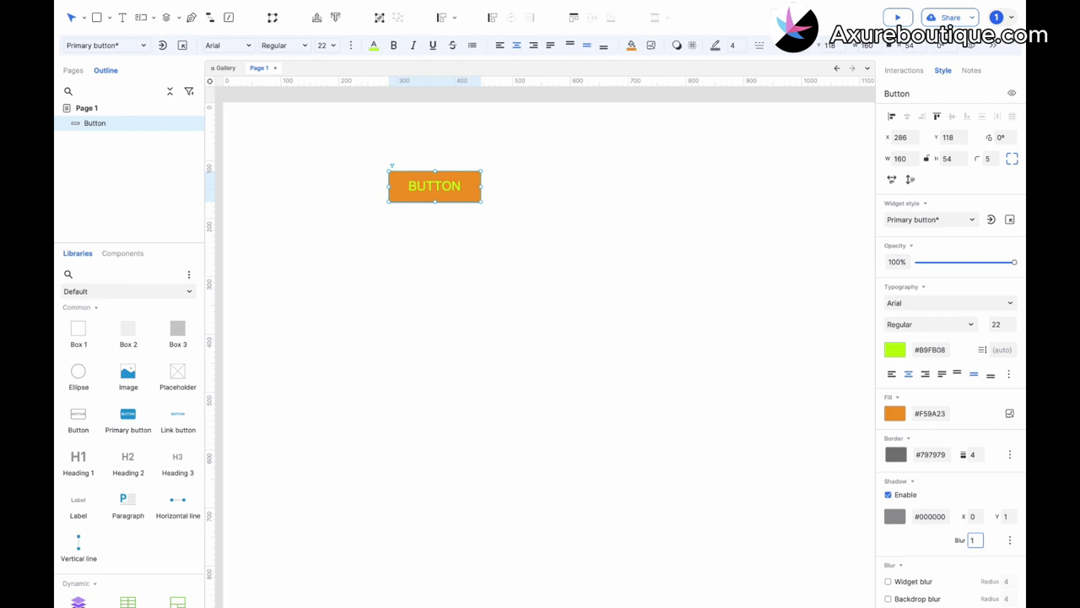
Raise the shadow's vertical offset to 4 and preview the result
{"action": "left_click", "coordinate": [690, 398]}
{"action": "left_click", "coordinate": [477, 202]}
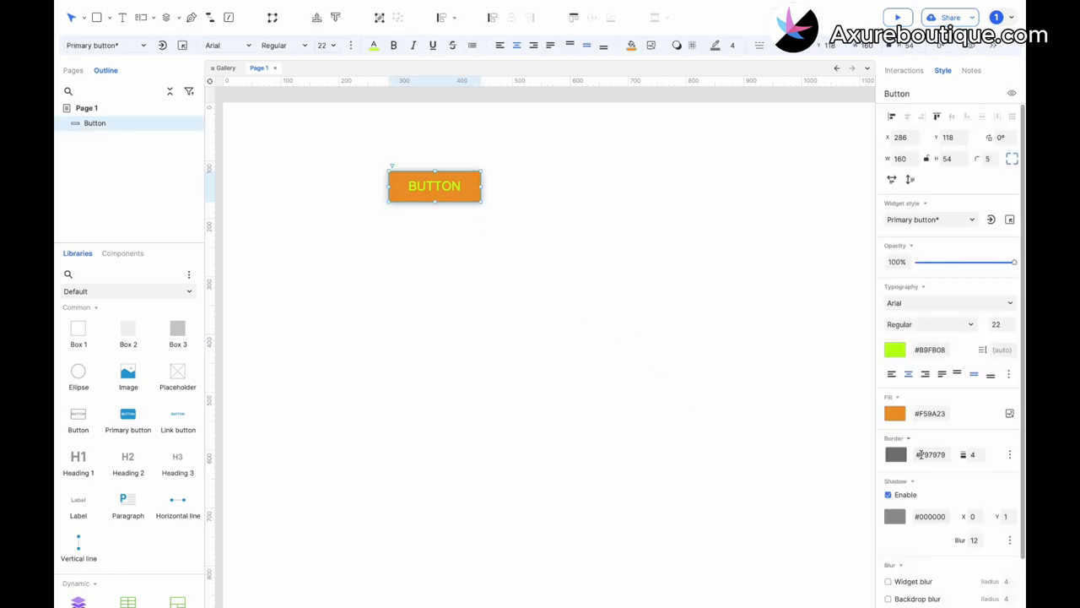
{"action": "left_click", "coordinate": [1015, 513]}
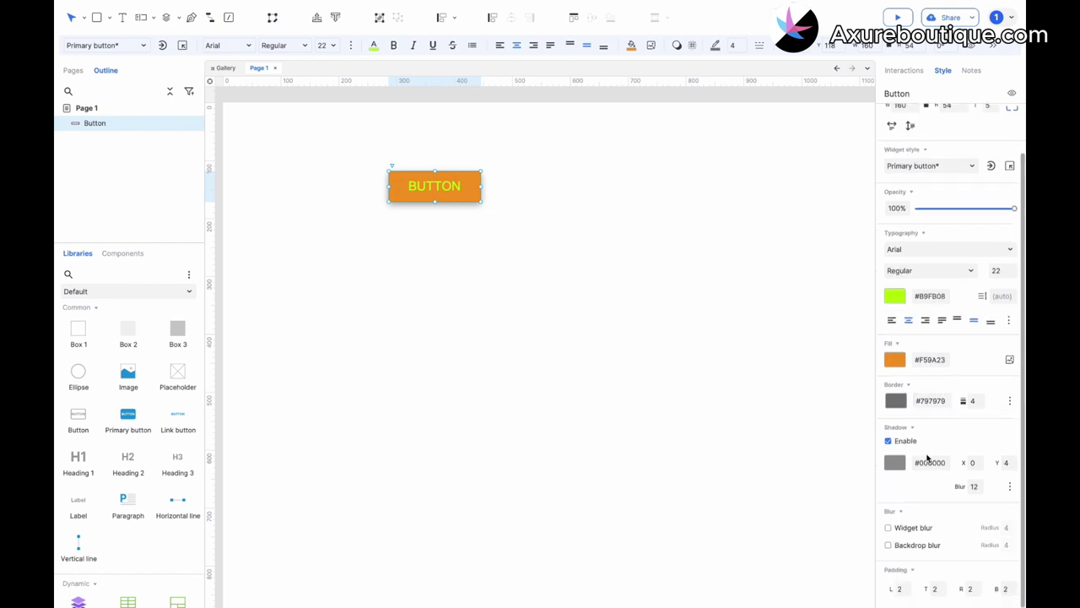
{"action": "left_click", "coordinate": [818, 402]}
{"action": "key", "text": "ctrl+a"}
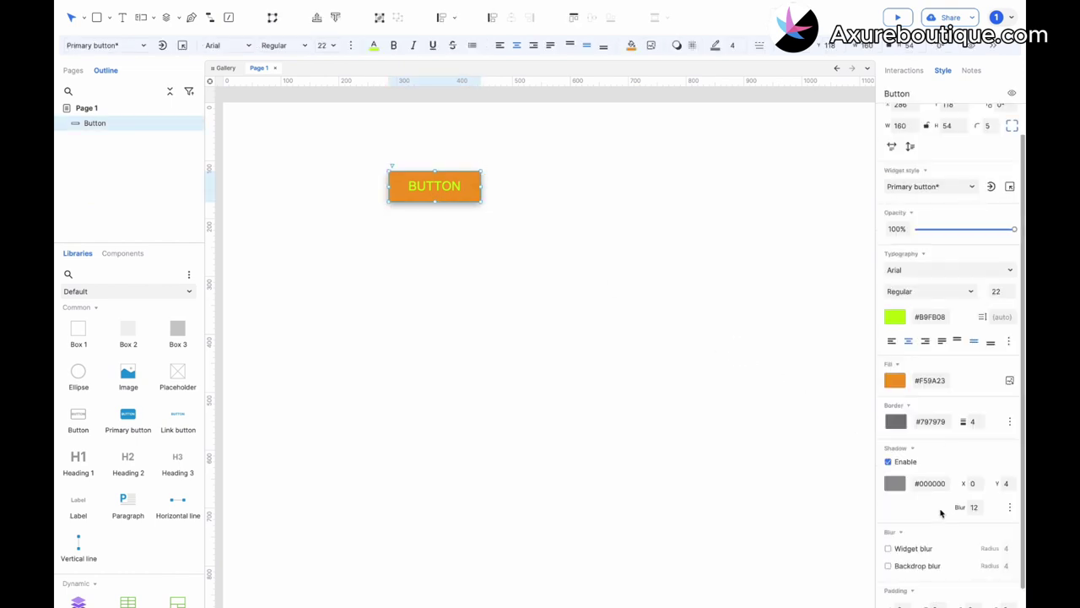
Try widget blur, leave it off at radius 2, and enable backdrop blur instead
{"action": "left_click", "coordinate": [888, 549]}
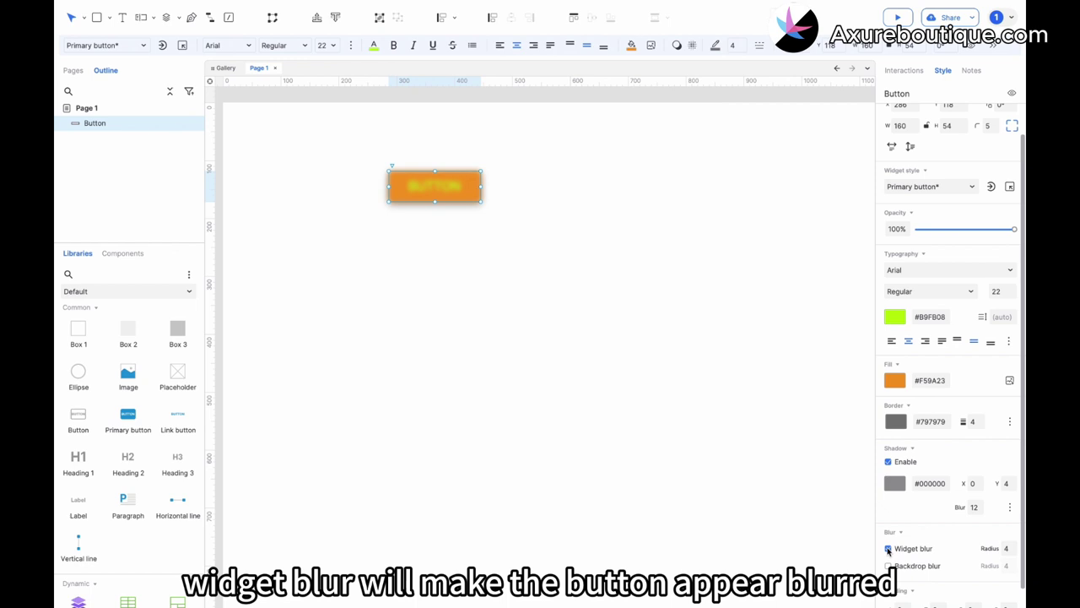
{"action": "left_click", "coordinate": [1014, 545]}
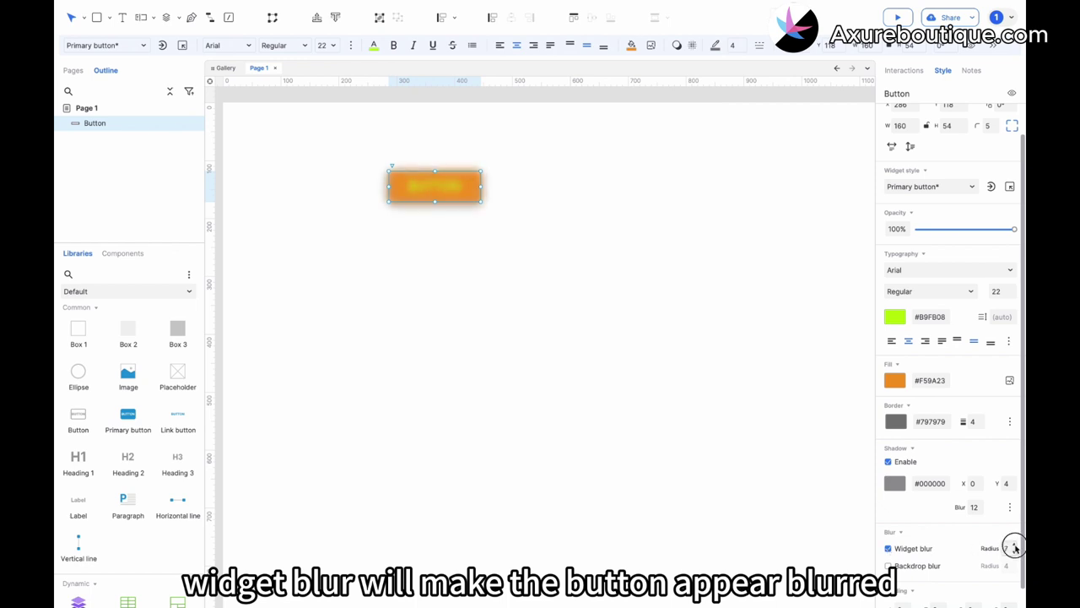
{"action": "left_click", "coordinate": [1014, 545]}
{"action": "left_click", "coordinate": [1015, 553]}
{"action": "left_click", "coordinate": [1015, 552]}
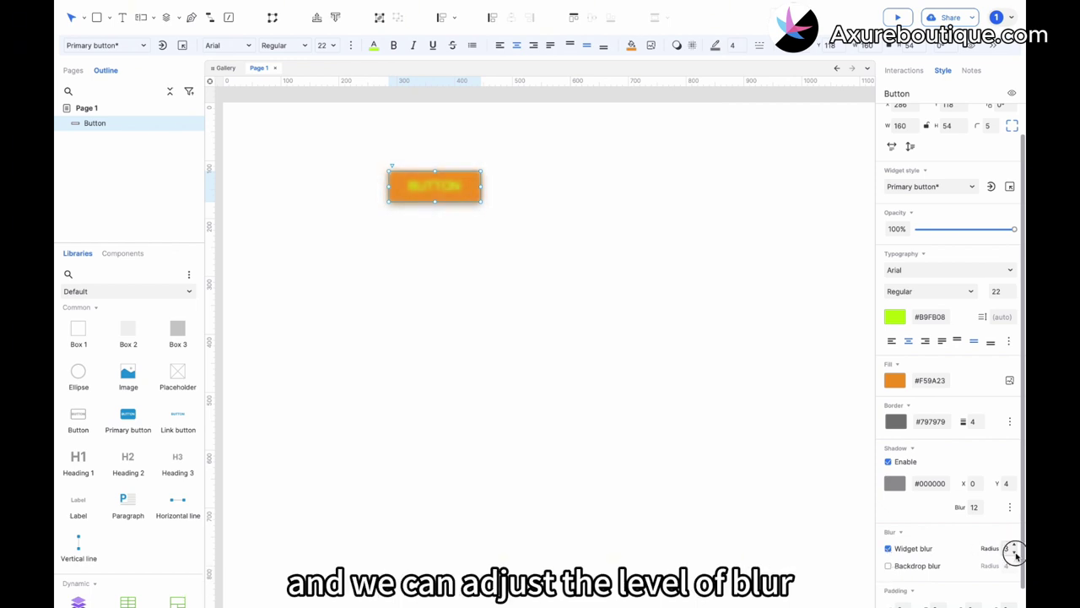
{"action": "left_click", "coordinate": [888, 548]}
{"action": "scroll", "coordinate": [891, 553], "scroll_direction": "down", "scroll_amount": 1}
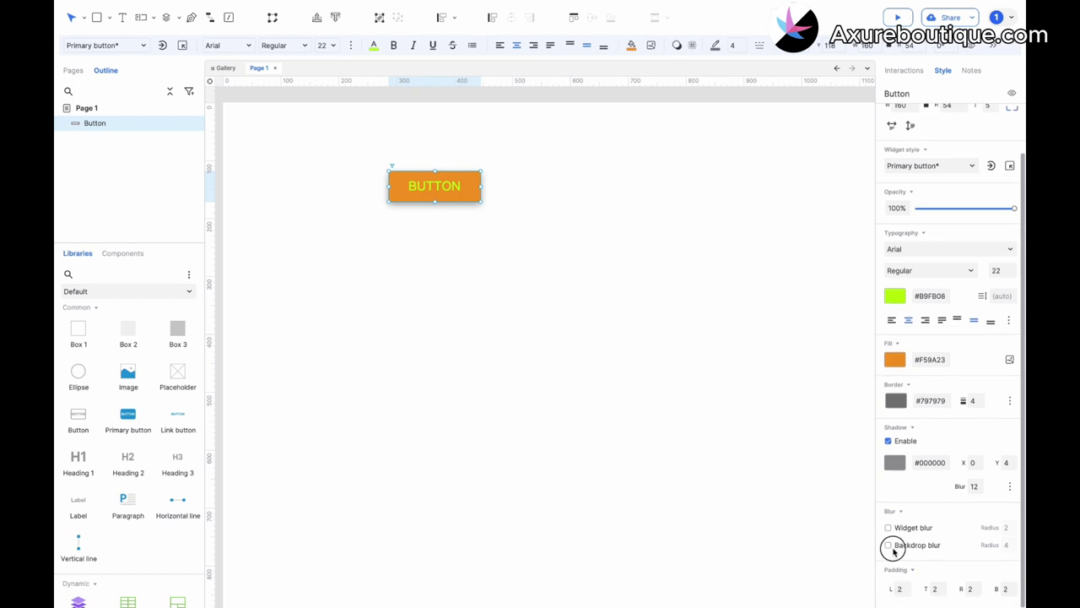
{"action": "left_click", "coordinate": [890, 545]}
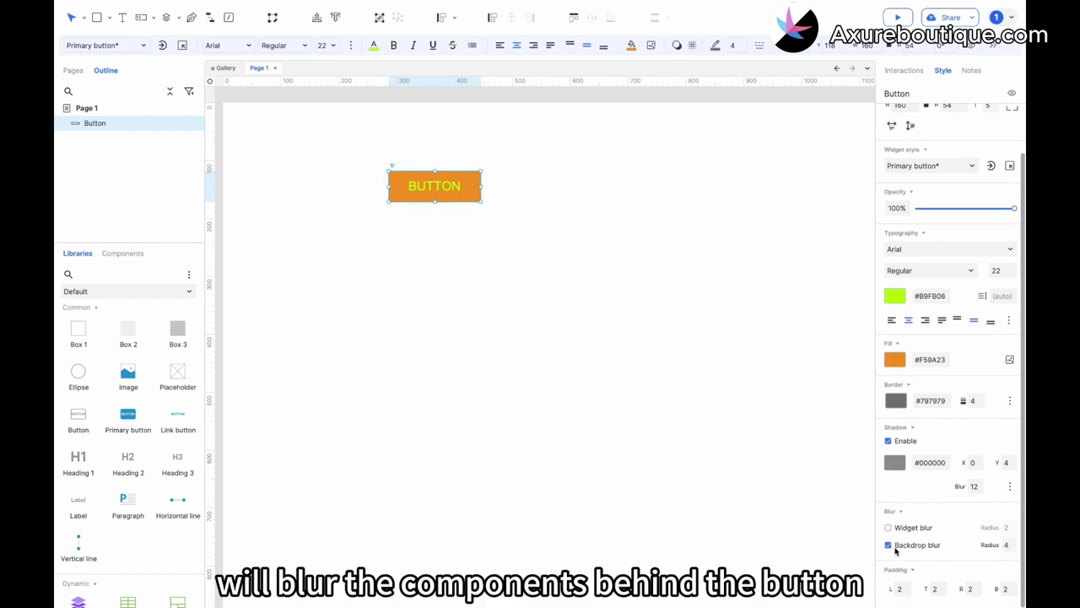
Turn off backdrop blur and set padding to 12 left/right and 8 top/bottom
{"action": "left_click", "coordinate": [889, 545]}
{"action": "type", "text": "1"}
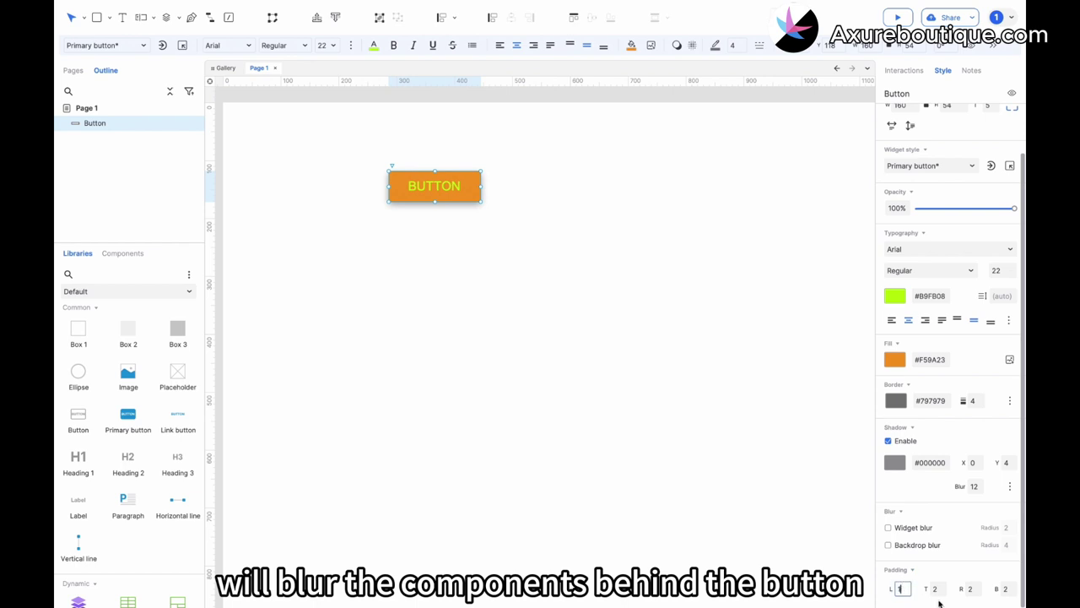
{"action": "type", "text": "2"}
{"action": "left_click", "coordinate": [969, 589]}
{"action": "type", "text": "12"}
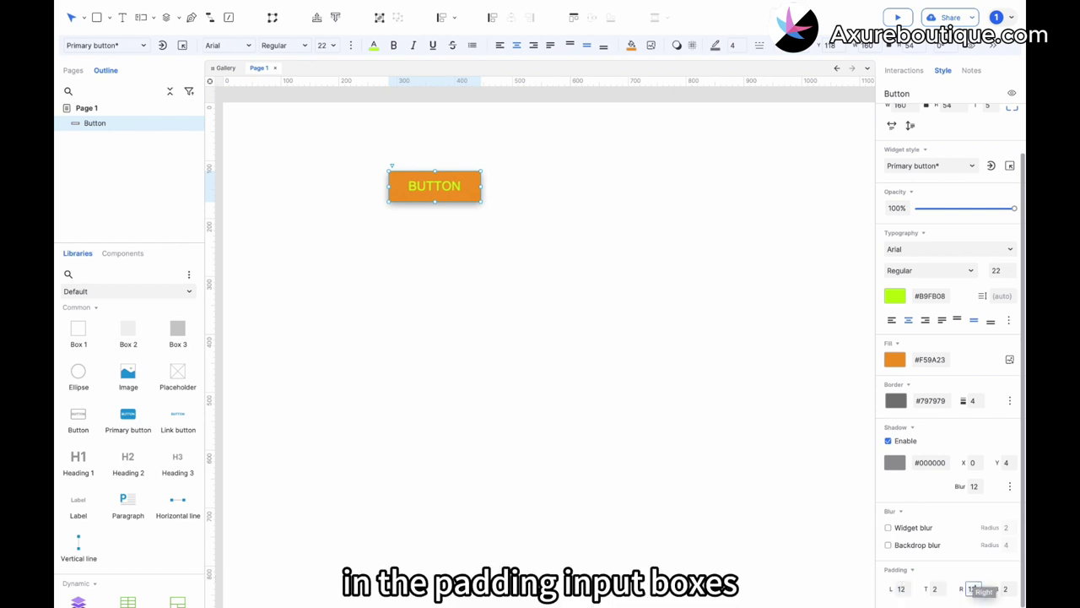
{"action": "left_click", "coordinate": [934, 588]}
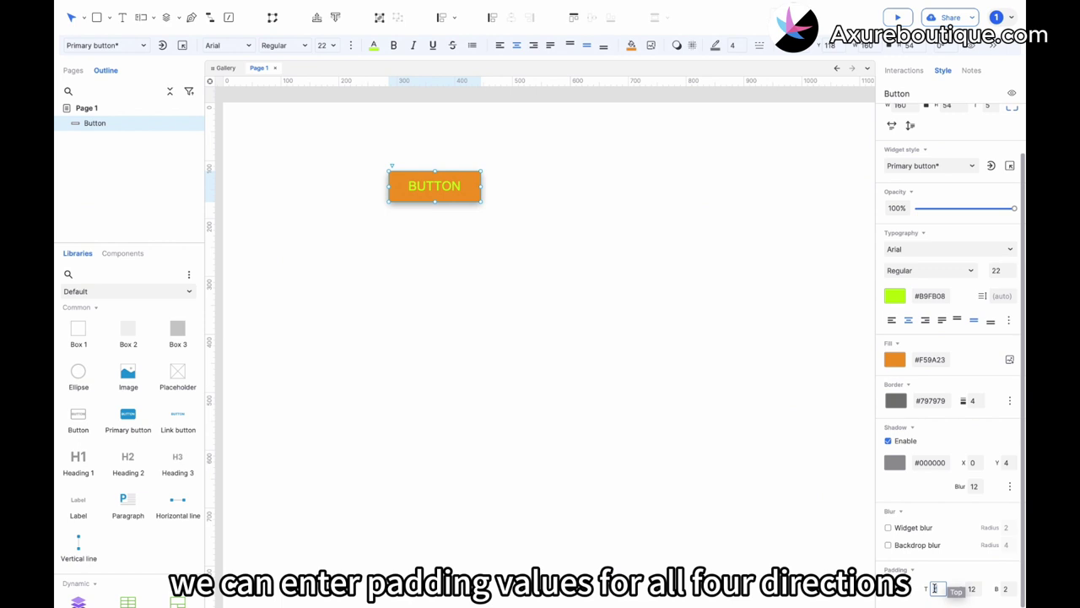
{"action": "type", "text": "8"}
{"action": "left_click", "coordinate": [1004, 589]}
{"action": "type", "text": "8"}
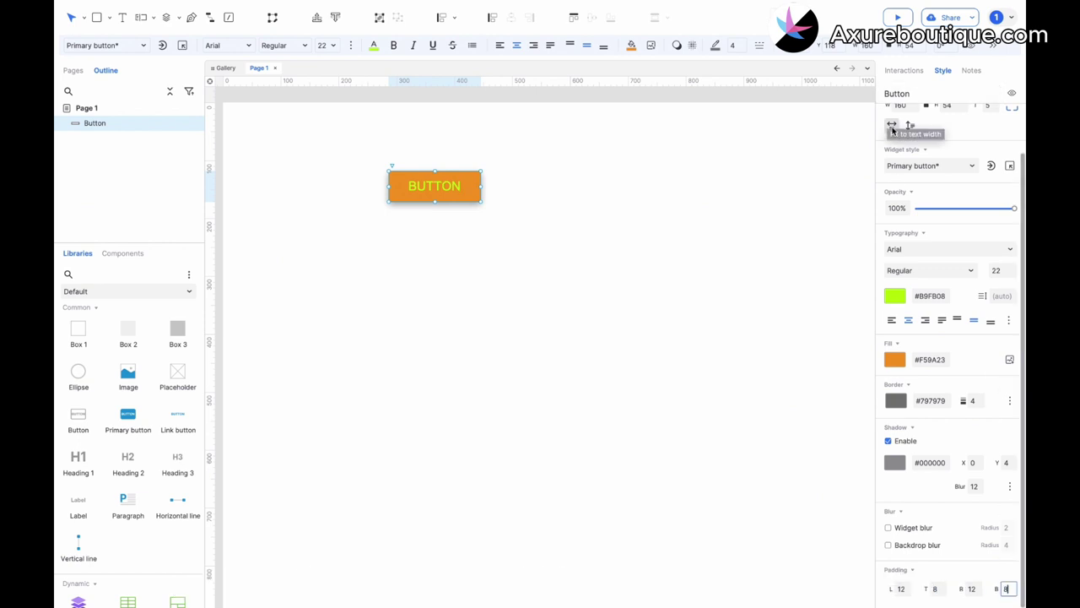
Make the button fit its text width and height
{"action": "left_click", "coordinate": [892, 125]}
{"action": "left_click", "coordinate": [909, 126]}
{"action": "left_click", "coordinate": [615, 245]}
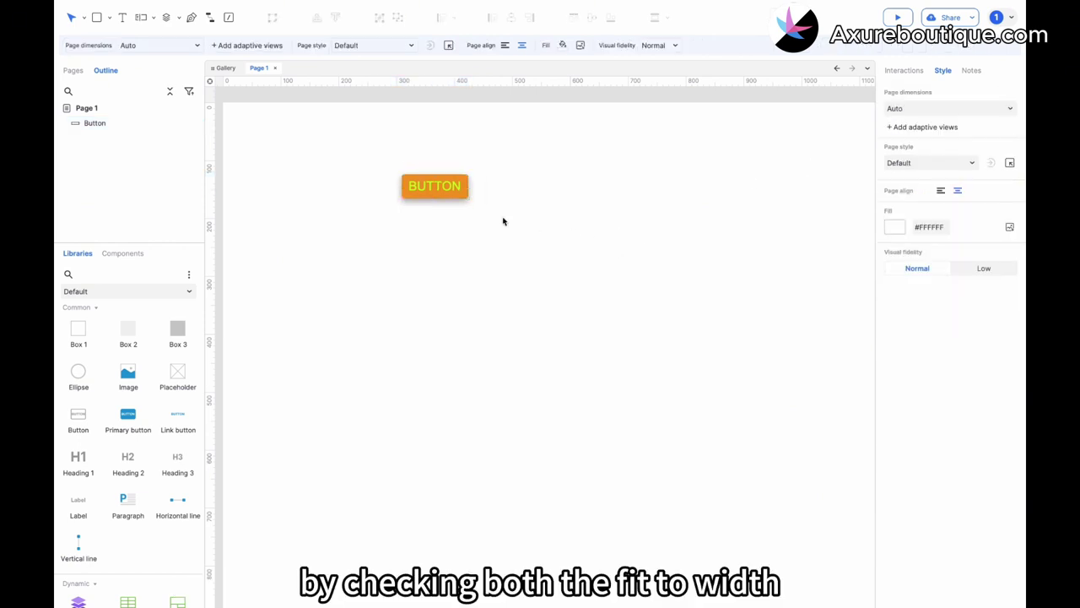
{"action": "left_click", "coordinate": [454, 193]}
Append '12' to the button label so it reads 'BUTTON 12'
{"action": "double_click", "coordinate": [456, 191]}
{"action": "left_click", "coordinate": [461, 189]}
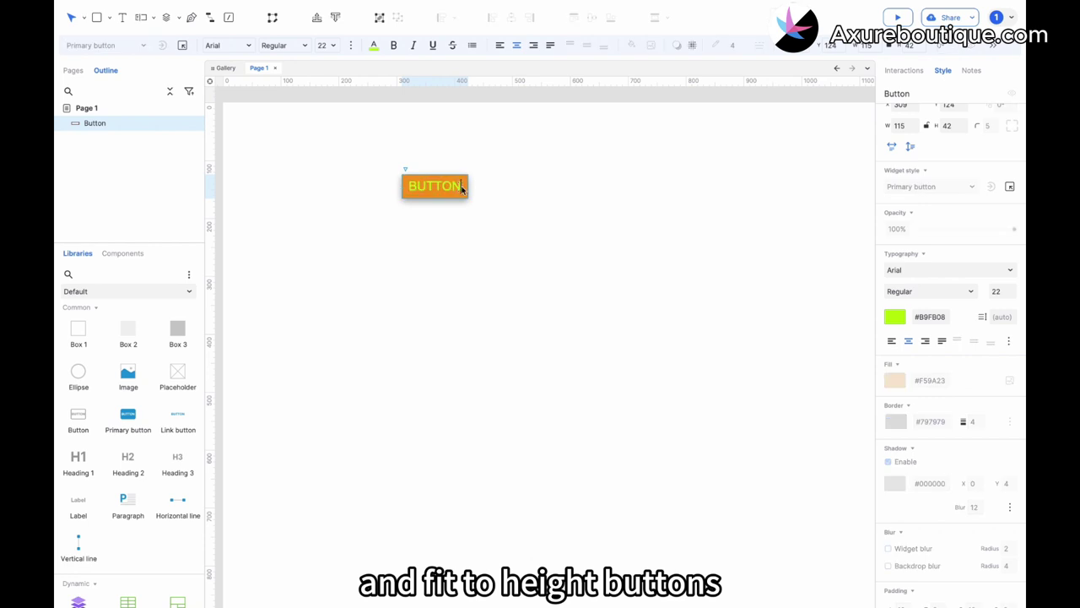
{"action": "type", "text": "12"}
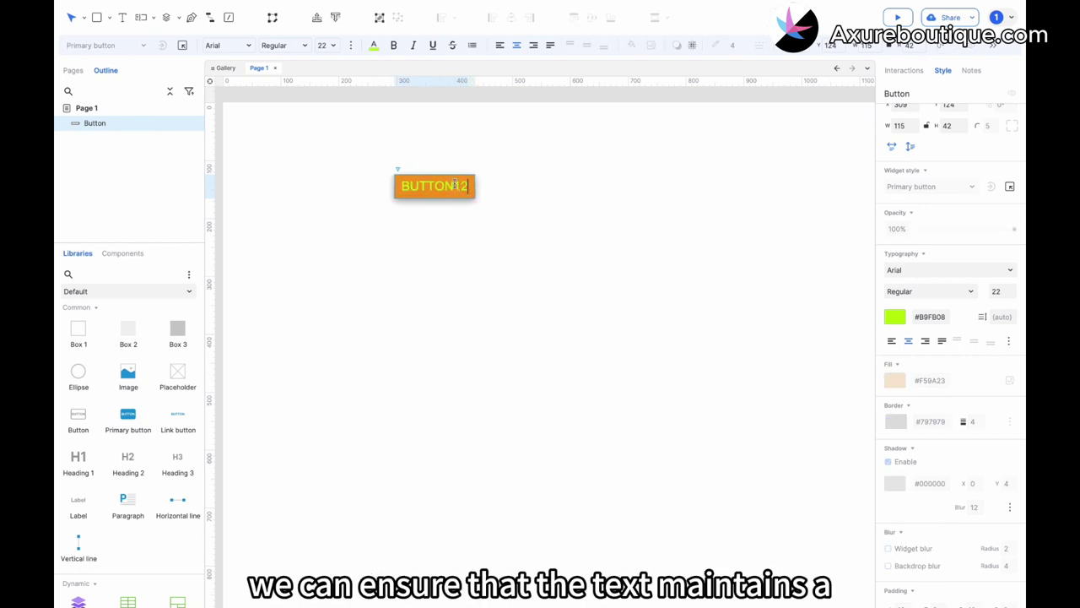
{"action": "key", "text": "Escape"}
{"action": "left_click", "coordinate": [482, 229]}
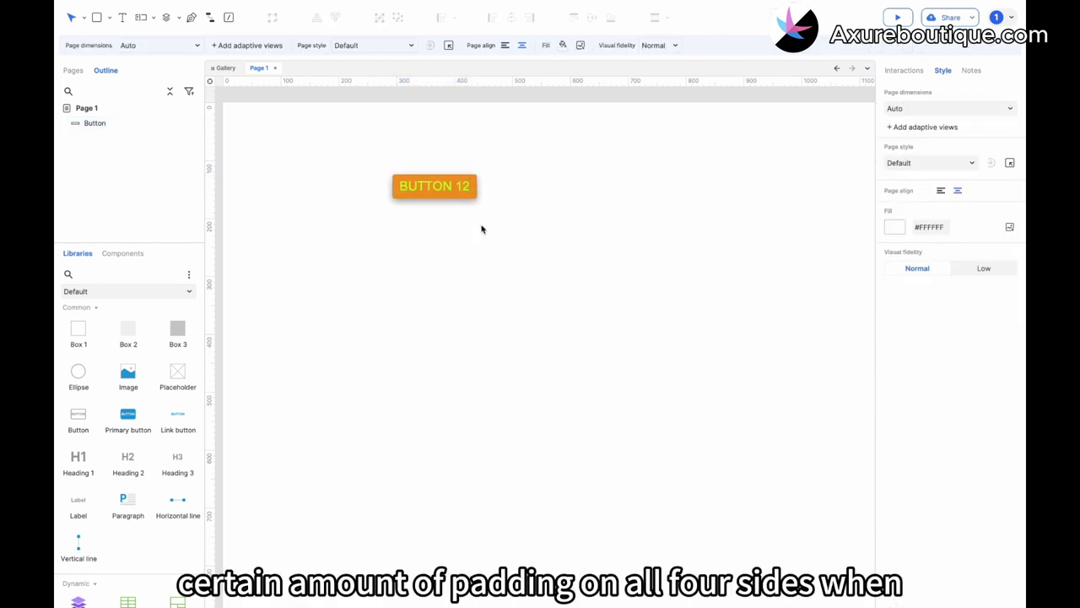